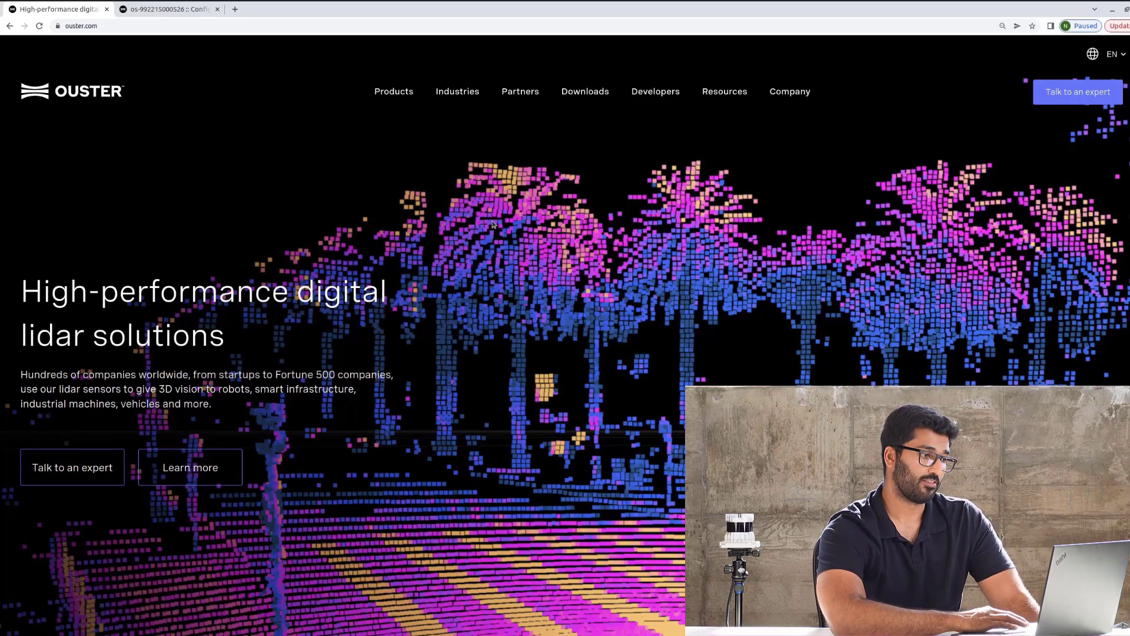
- Open the Ouster Download Center and scroll to the Ouster SDK Package under Developer Tools
{"action": "mouse_move", "coordinate": [447, 90]}
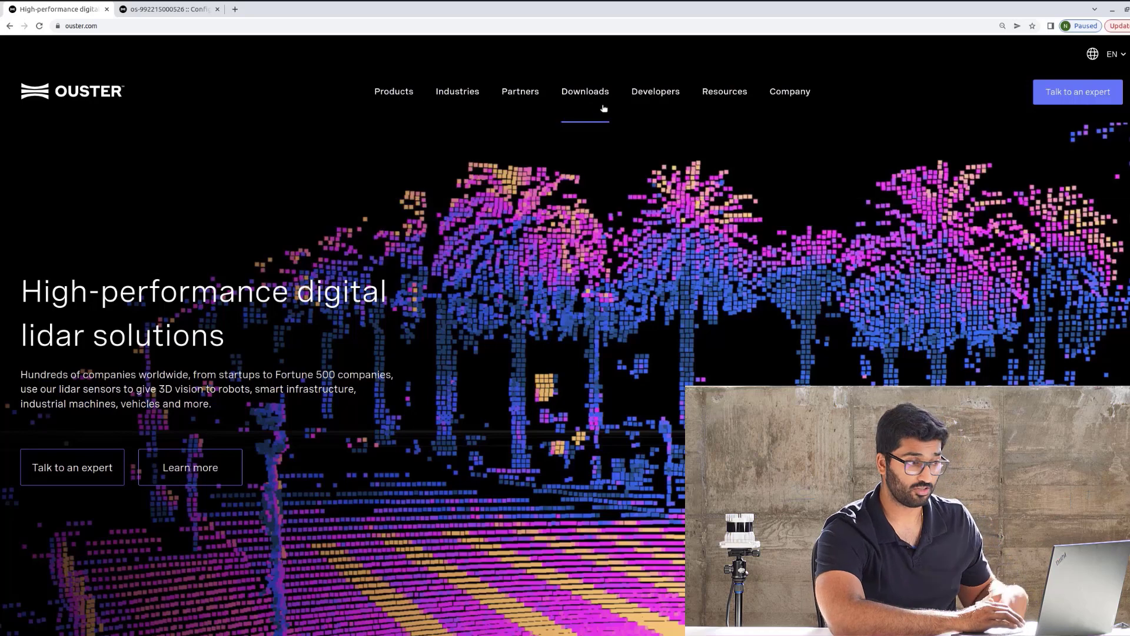
{"action": "left_click", "coordinate": [586, 108]}
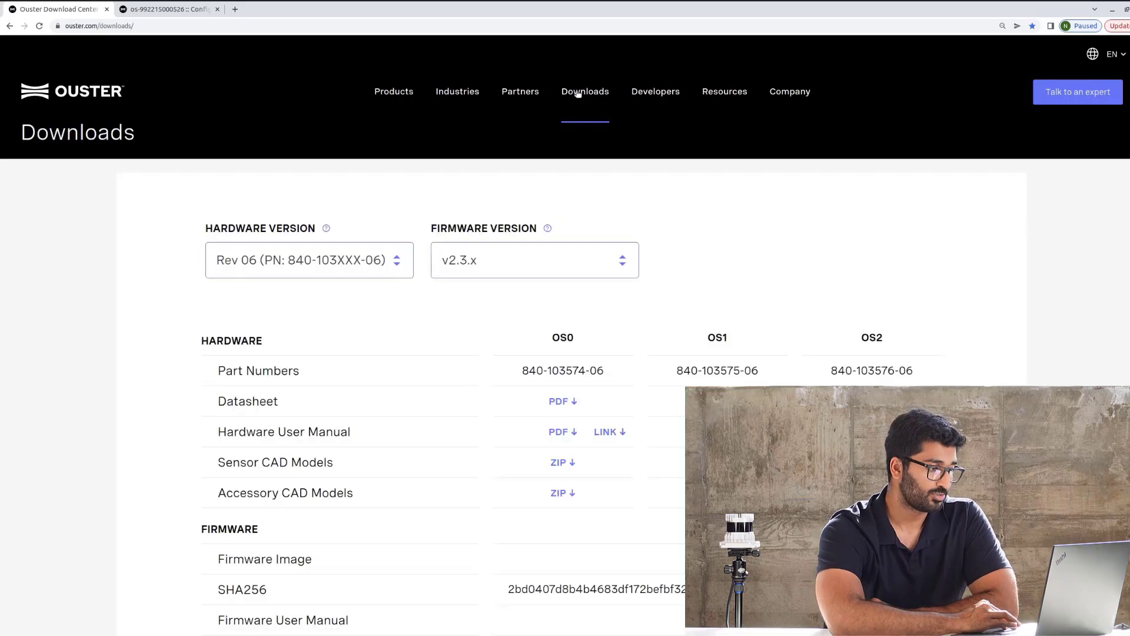
{"action": "scroll", "coordinate": [449, 376], "scroll_direction": "down", "scroll_amount": 1}
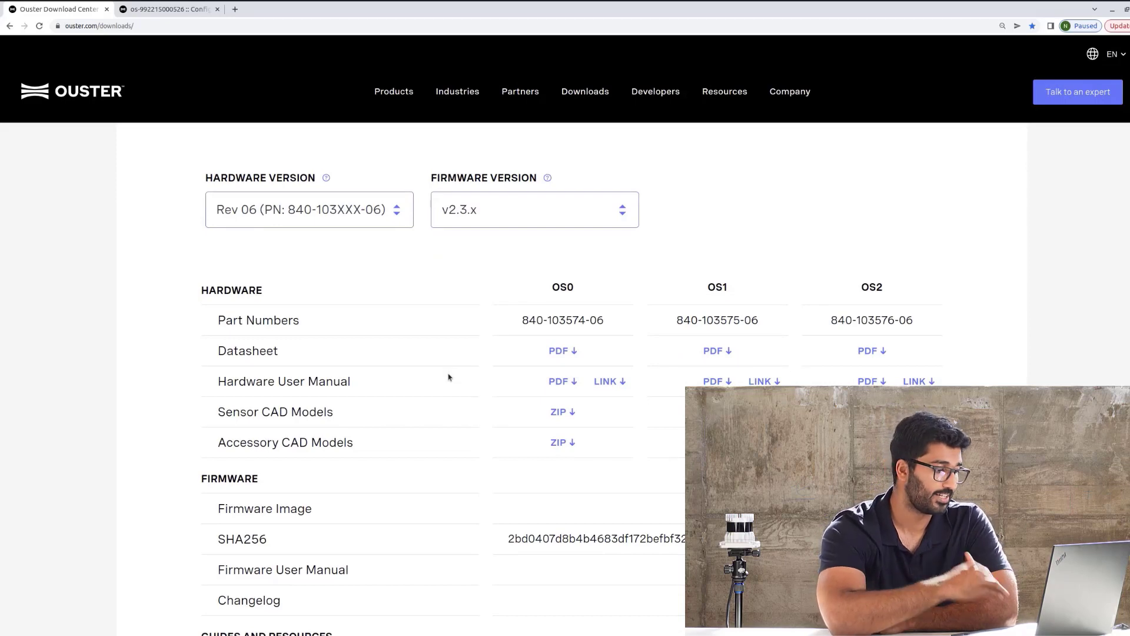
{"action": "scroll", "coordinate": [448, 377], "scroll_direction": "down", "scroll_amount": 3}
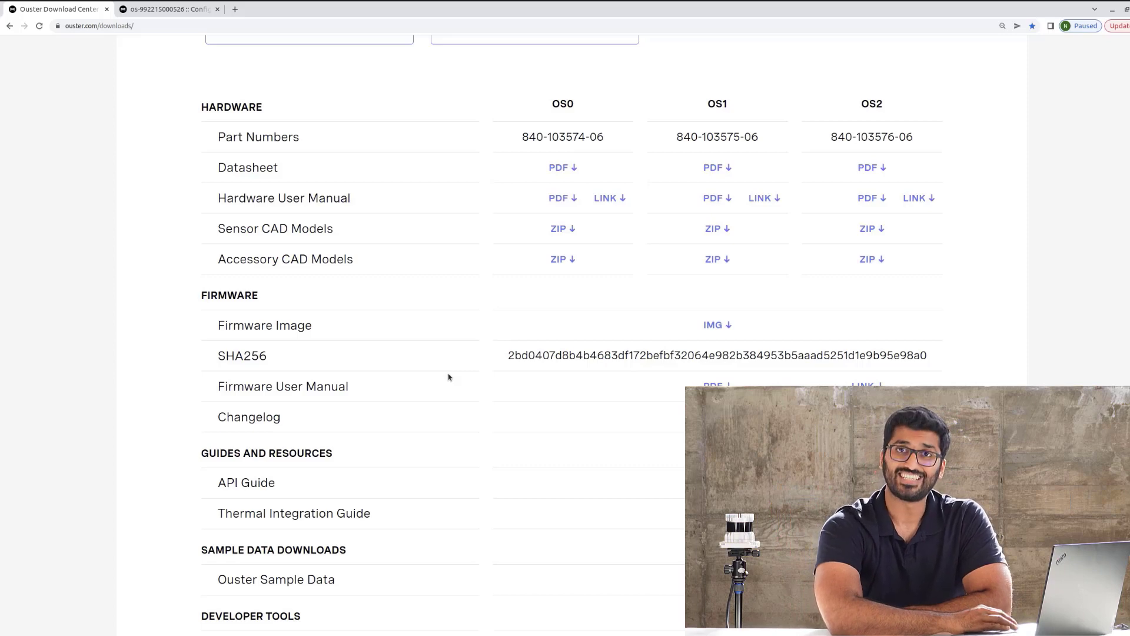
{"action": "scroll", "coordinate": [448, 376], "scroll_direction": "down", "scroll_amount": 4}
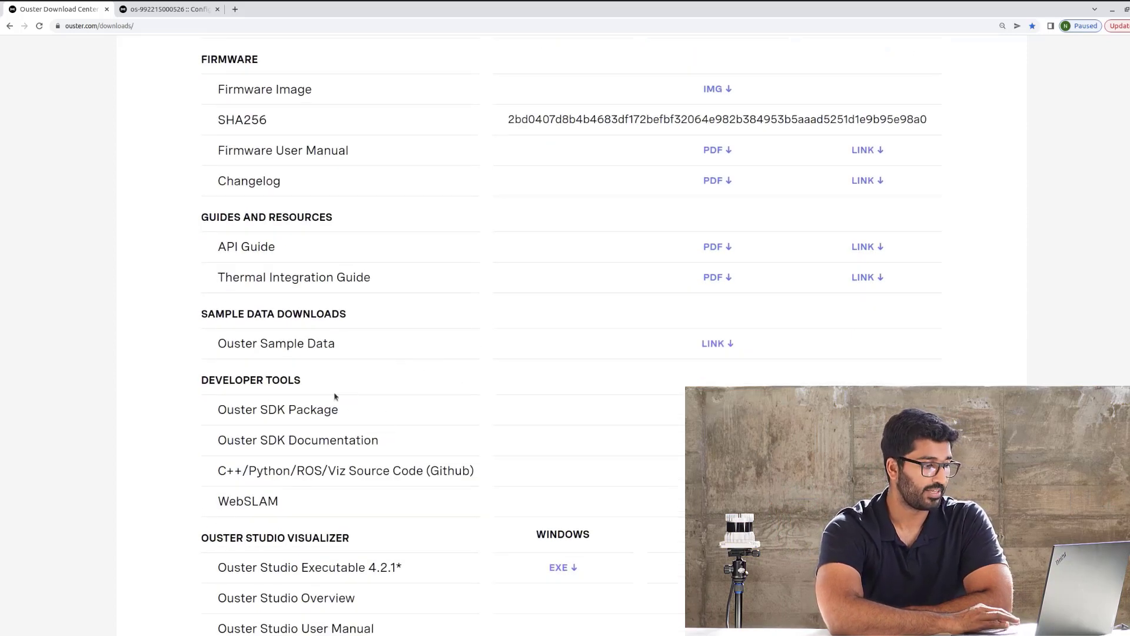
{"action": "left_click_drag", "start_coordinate": [213, 409], "coordinate": [357, 412]}
{"action": "left_click", "coordinate": [300, 392]}
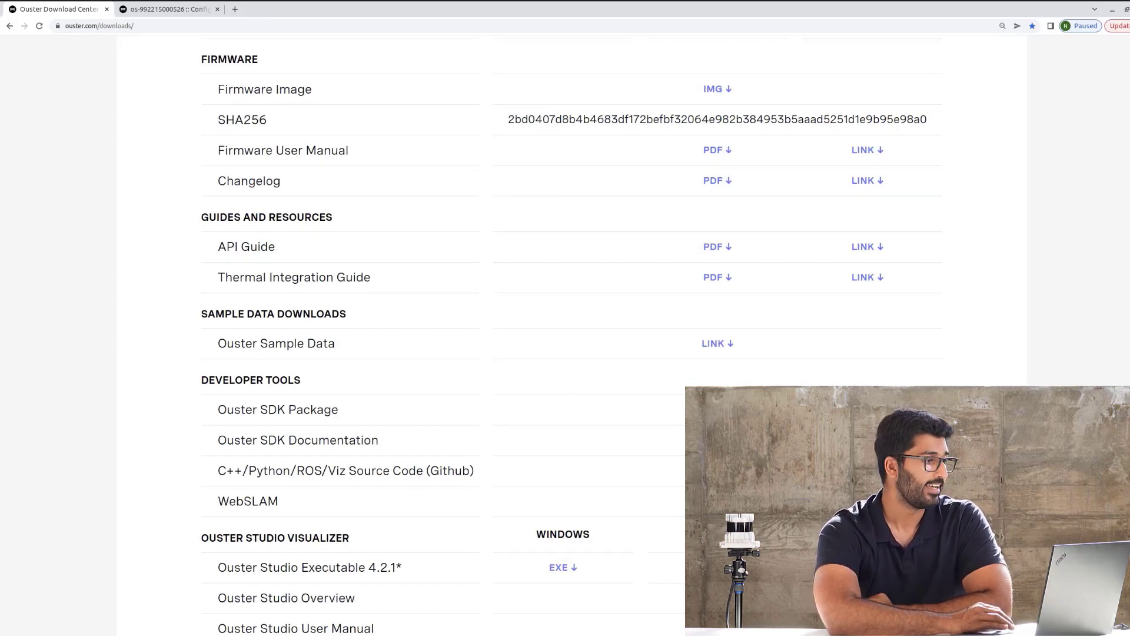
- Open the ouster-sdk 0.4.1 PyPI page and copy the pip install ouster-sdk command
{"action": "left_click", "coordinate": [717, 409]}
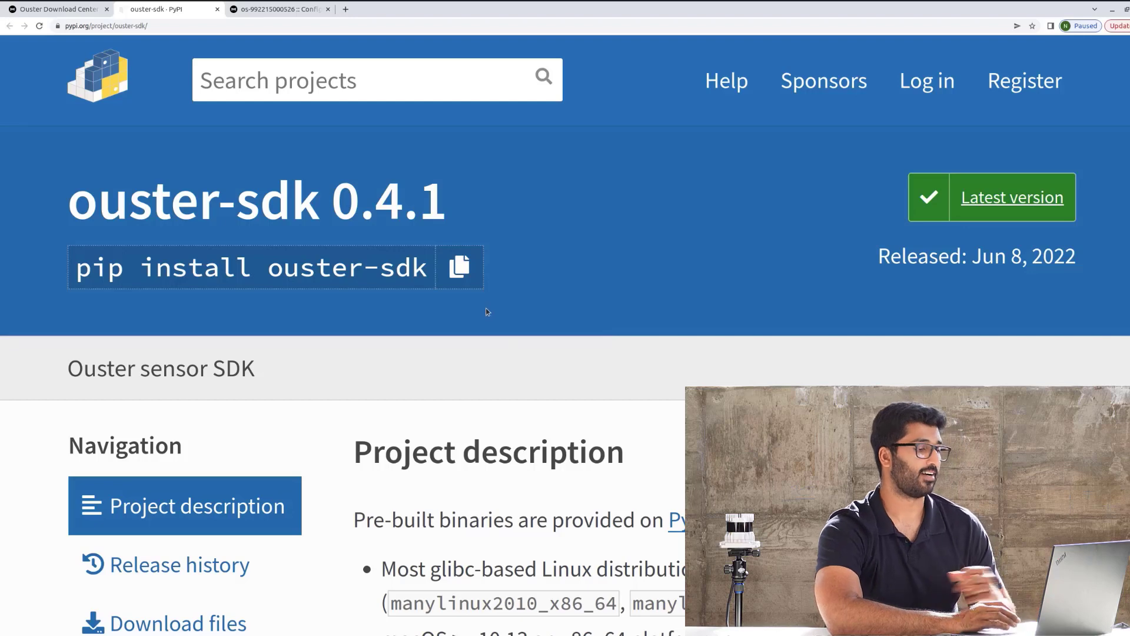
{"action": "left_click", "coordinate": [464, 261]}
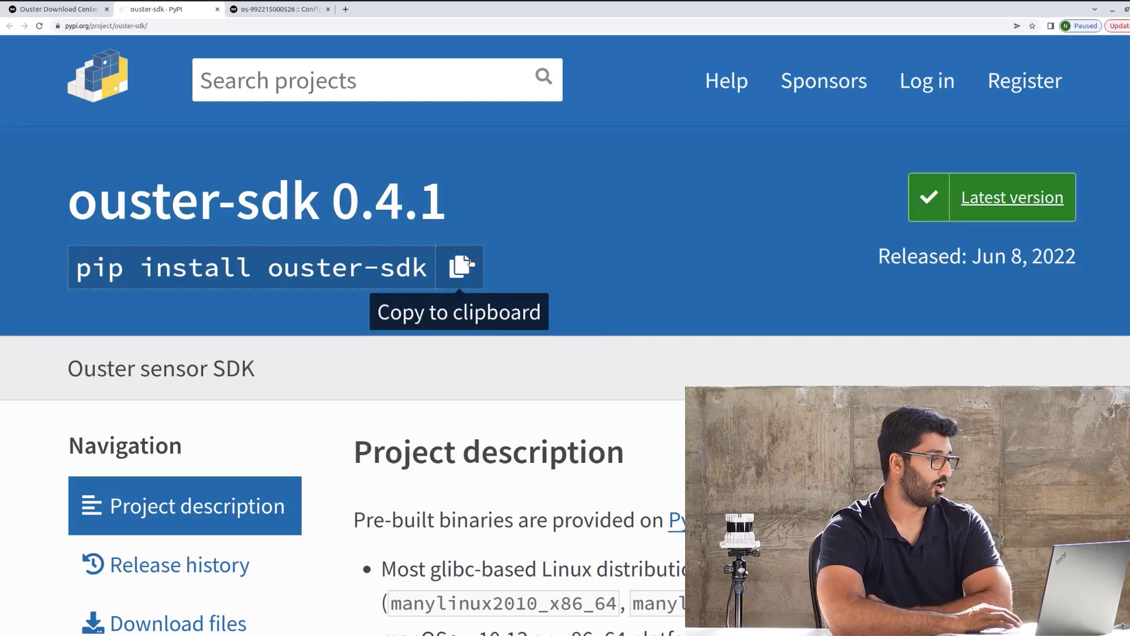
- Run pip install ouster-sdk in the env environment, installing ouster-sdk 0.4.1, numpy and other dependencies
{"action": "key", "text": "alt+Tab"}
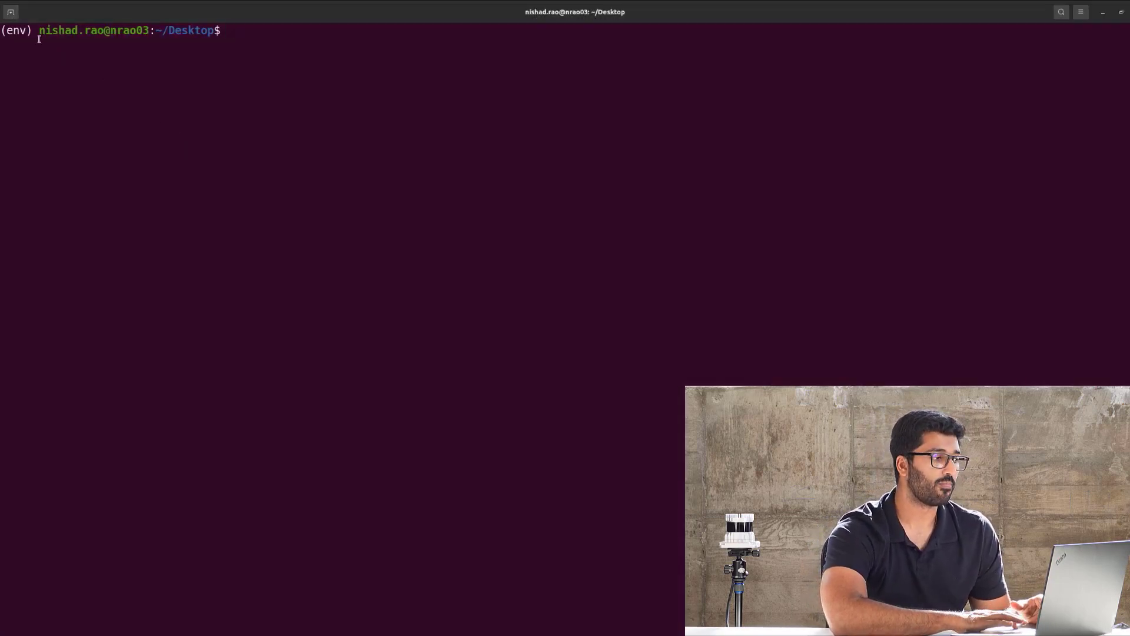
{"action": "left_click_drag", "start_coordinate": [39, 30], "coordinate": [4, 30]}
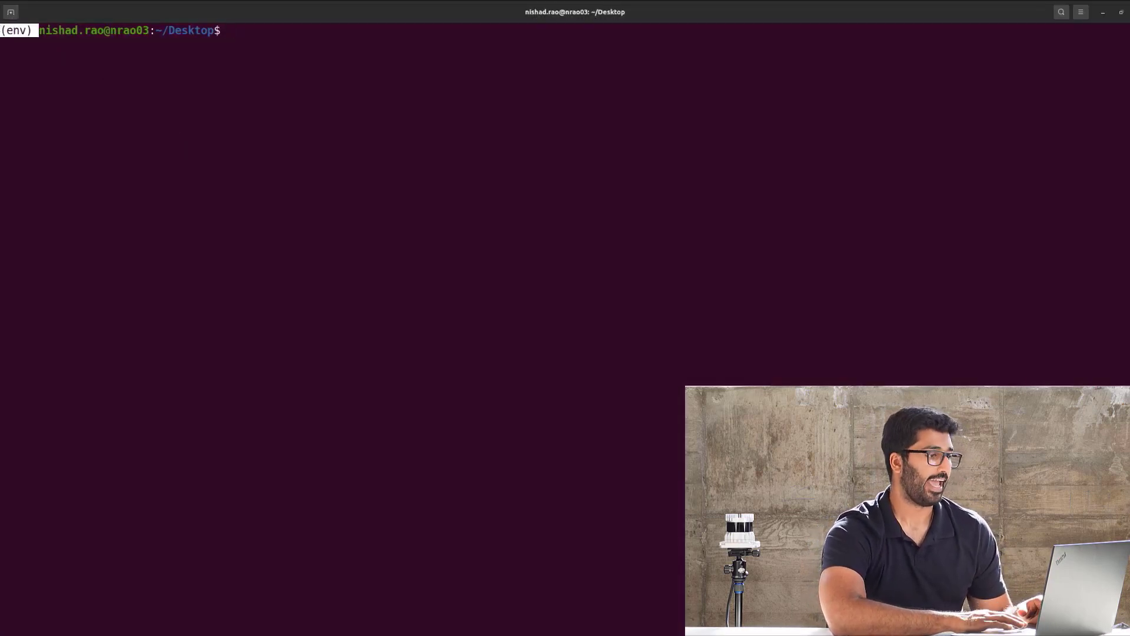
{"action": "left_click", "coordinate": [213, 31]}
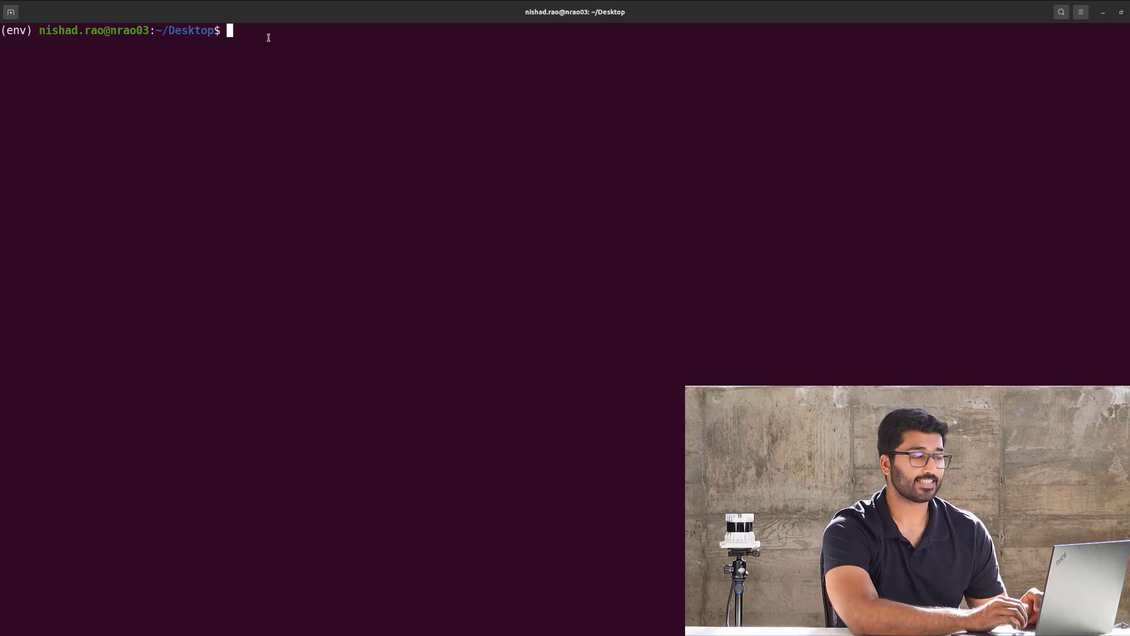
{"action": "key", "text": "ctrl+shift+v"}
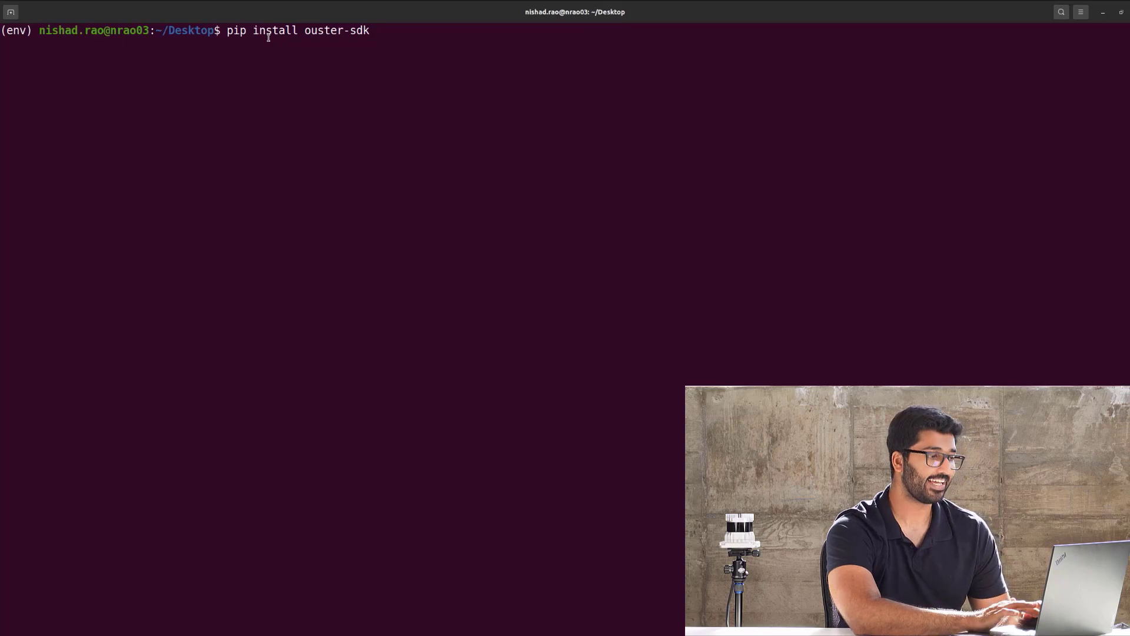
{"action": "key", "text": "Return"}
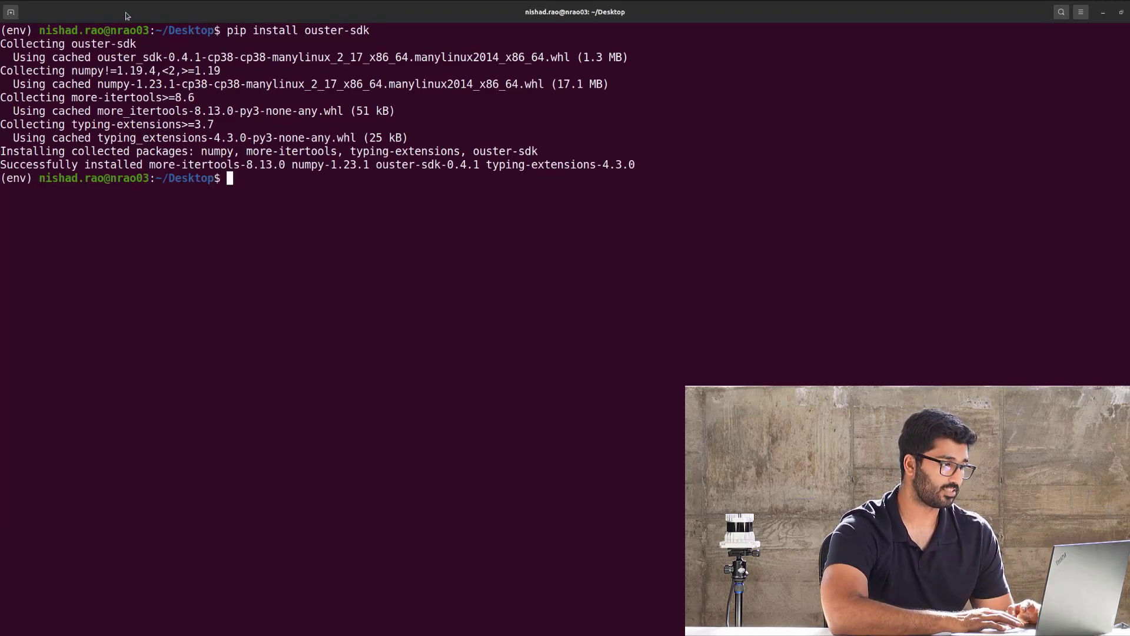
{"action": "left_click_drag", "start_coordinate": [0, 164], "coordinate": [227, 178]}
- Run pip list and confirm the ouster-sdk 0.4.1 row appears in the listing
{"action": "left_click", "coordinate": [425, 171]}
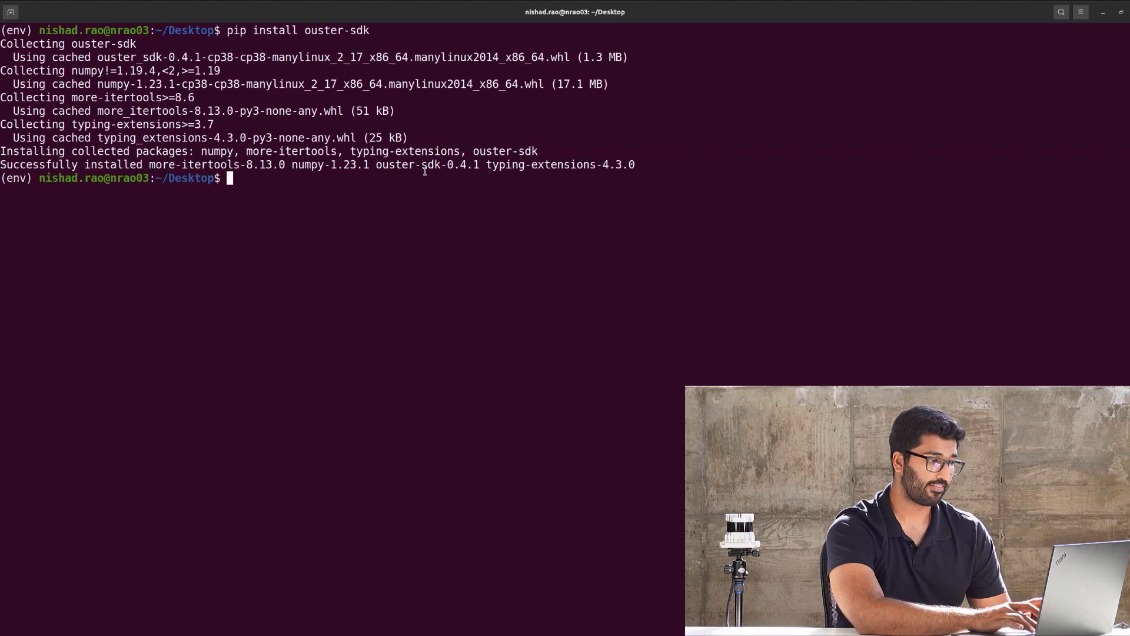
{"action": "type", "text": "pip l"}
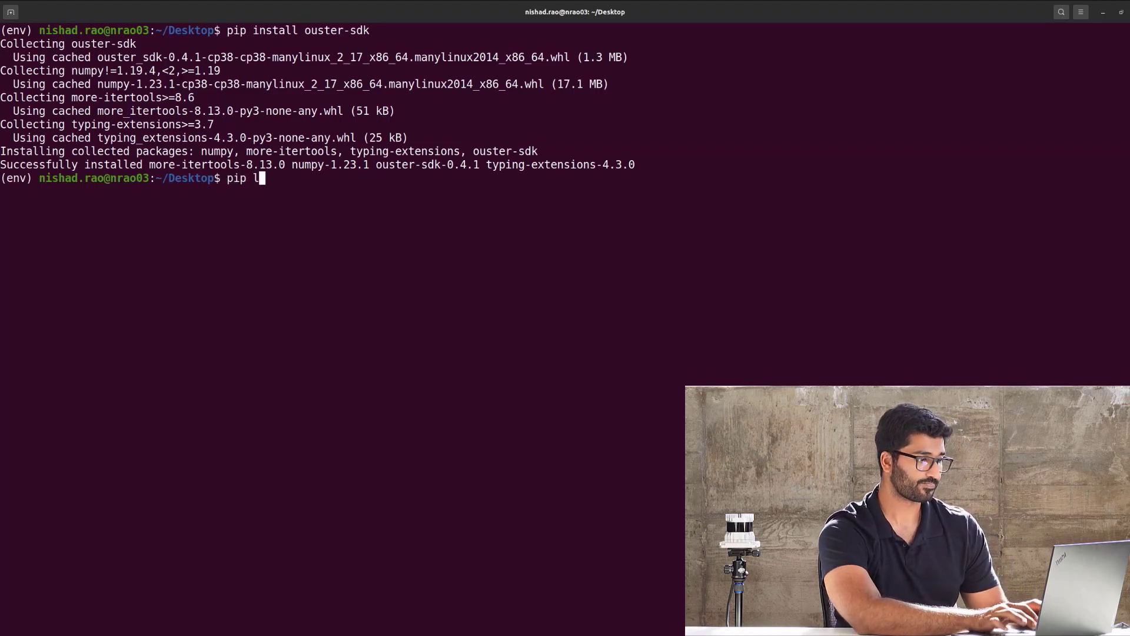
{"action": "type", "text": "ist"}
{"action": "key", "text": "Return"}
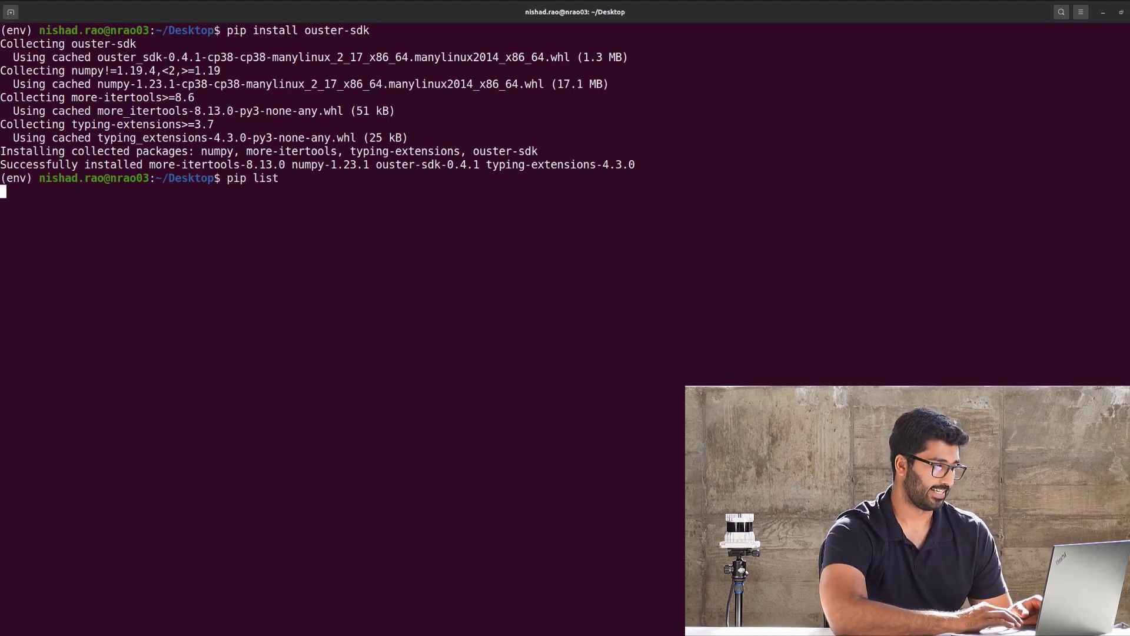
{"action": "mouse_move", "coordinate": [1, 259]}
{"action": "left_mouse_down"}
{"action": "mouse_move", "coordinate": [102, 245]}
{"action": "mouse_move", "coordinate": [18, 259]}
{"action": "left_mouse_up"}
{"action": "triple_click", "coordinate": [35, 245]}
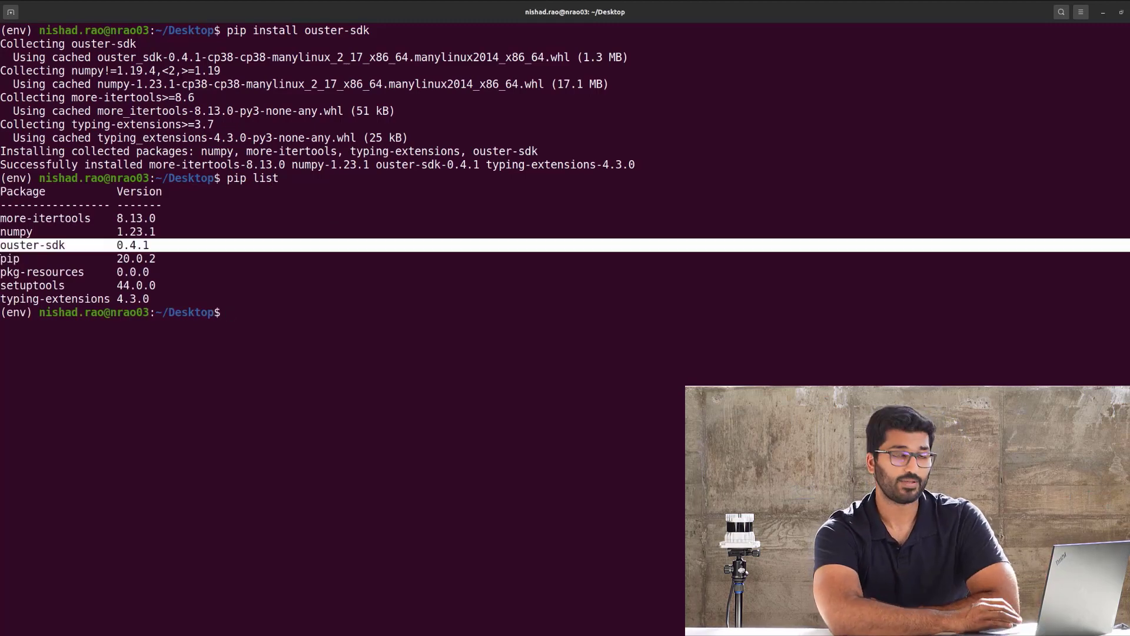
{"action": "left_click", "coordinate": [244, 327]}
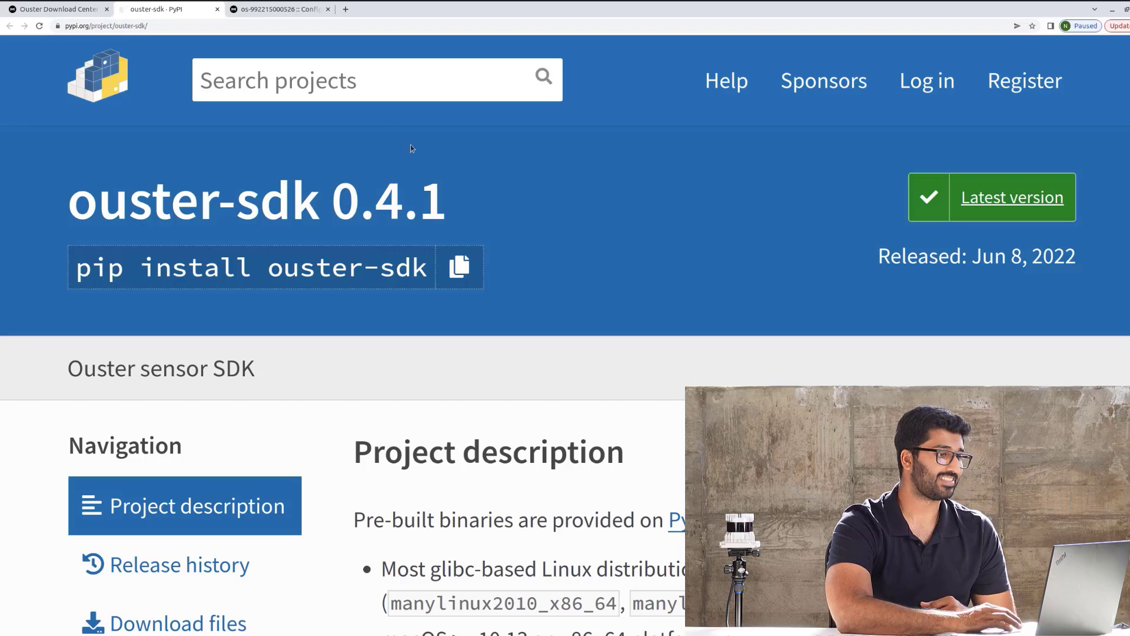
- Show the sensor's Dashboard page with model OS-0-128 and firmware v2.3.1
{"action": "left_click", "coordinate": [305, 7]}
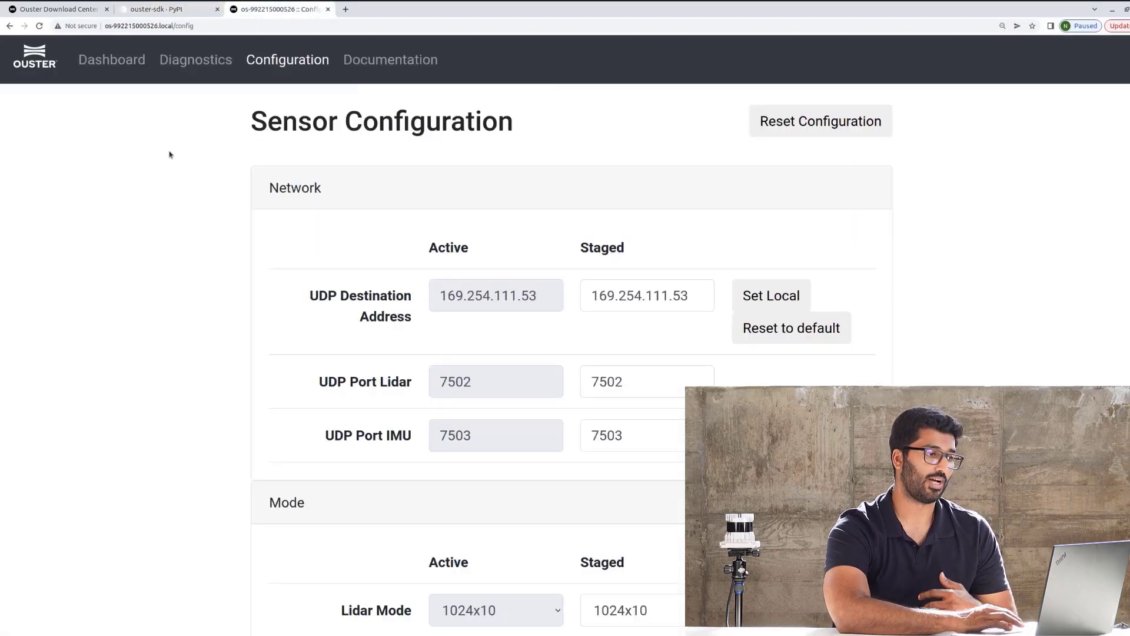
{"action": "left_click", "coordinate": [120, 66]}
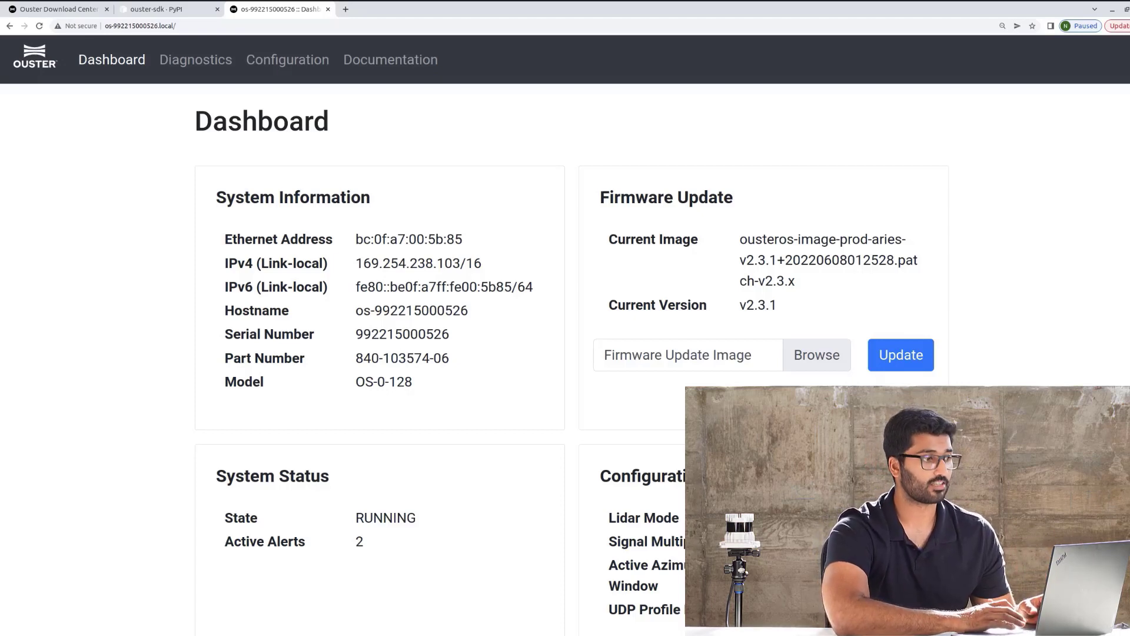
- Set the UDP Destination Address to this computer (169.254.111.53) and apply the configuration
{"action": "left_click", "coordinate": [281, 56]}
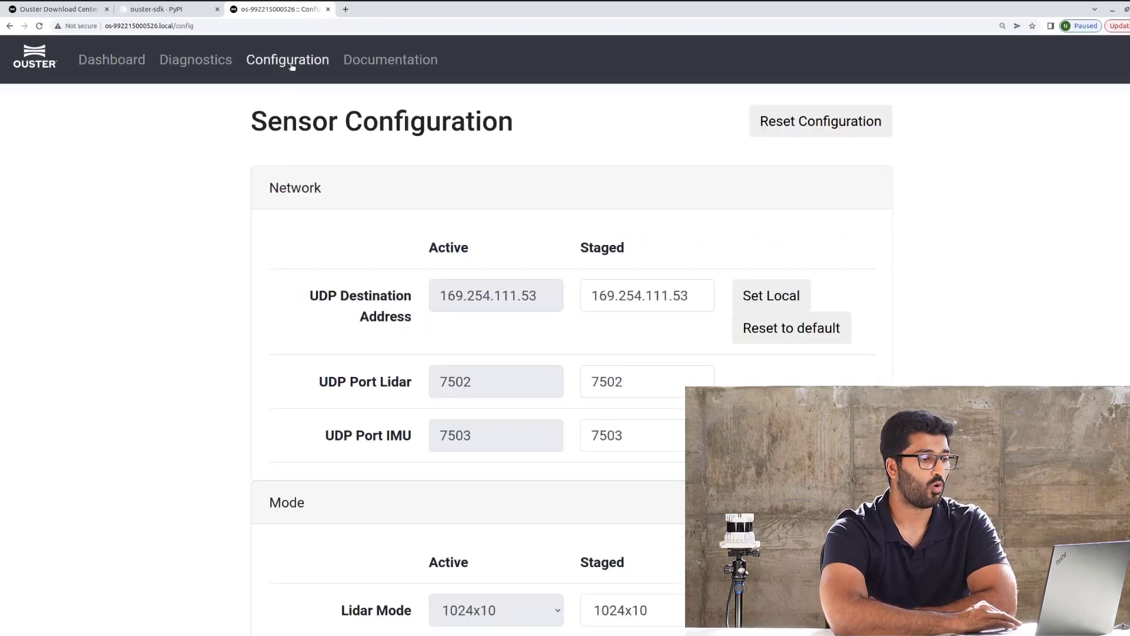
{"action": "scroll", "coordinate": [346, 169], "scroll_direction": "down", "scroll_amount": 5}
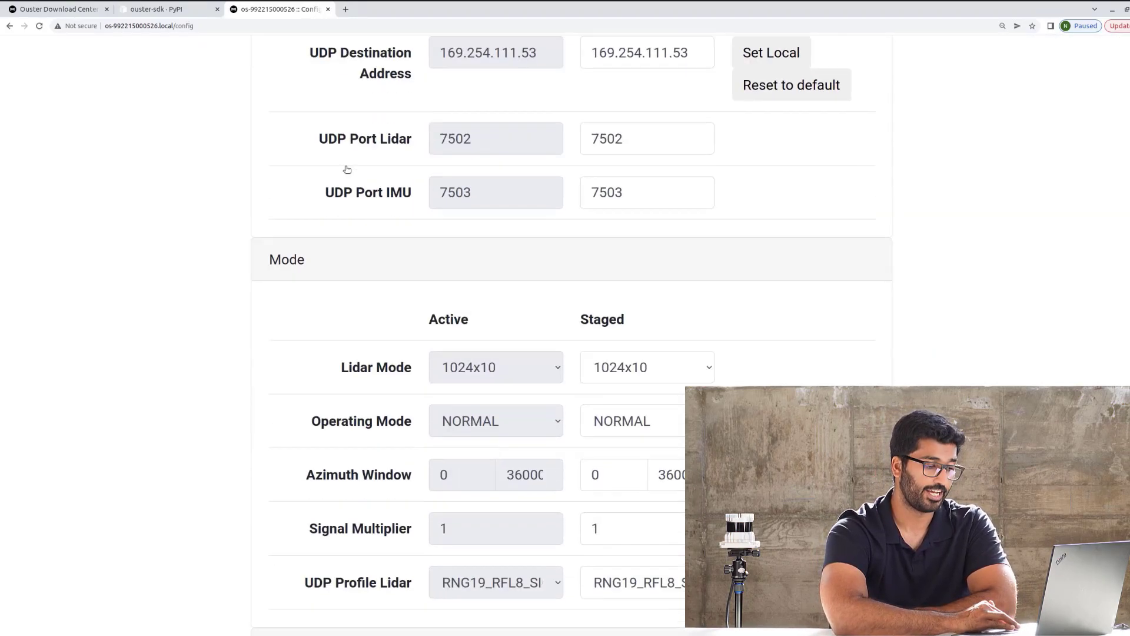
{"action": "scroll", "coordinate": [347, 170], "scroll_direction": "down", "scroll_amount": 7}
{"action": "scroll", "coordinate": [345, 171], "scroll_direction": "up", "scroll_amount": 12}
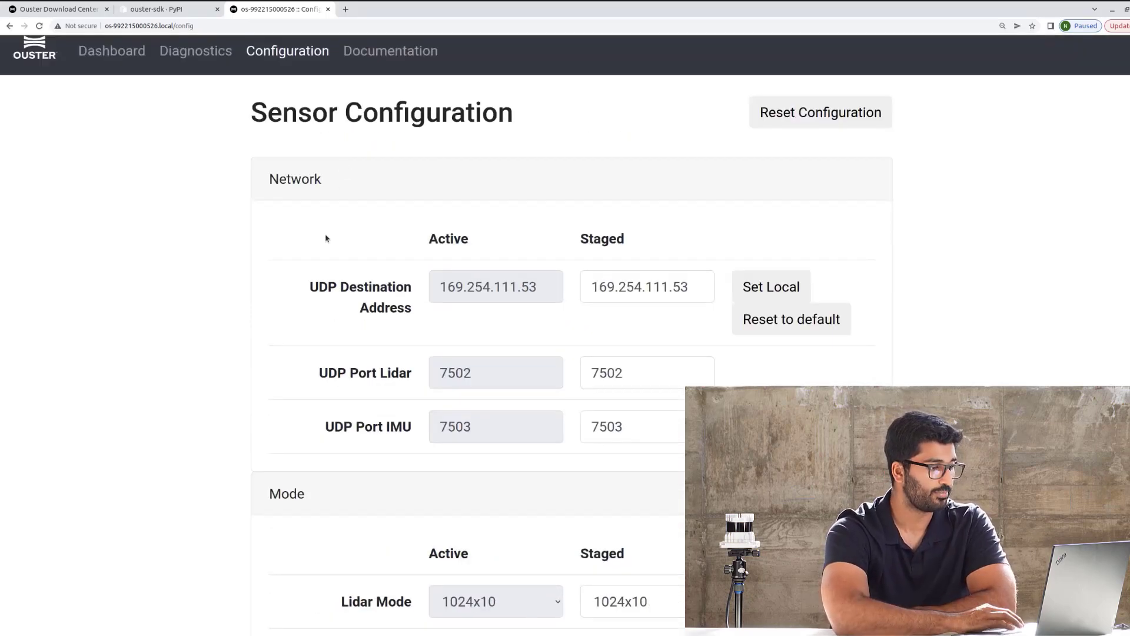
{"action": "left_click_drag", "start_coordinate": [303, 293], "coordinate": [421, 313]}
{"action": "left_click", "coordinate": [421, 313]}
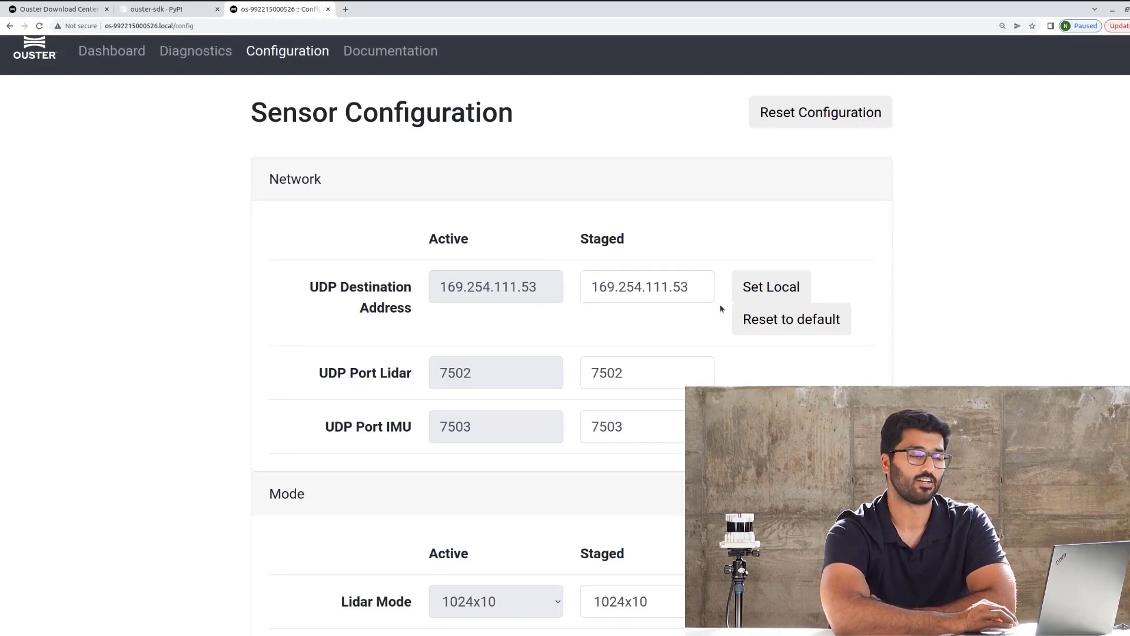
{"action": "left_click", "coordinate": [754, 294]}
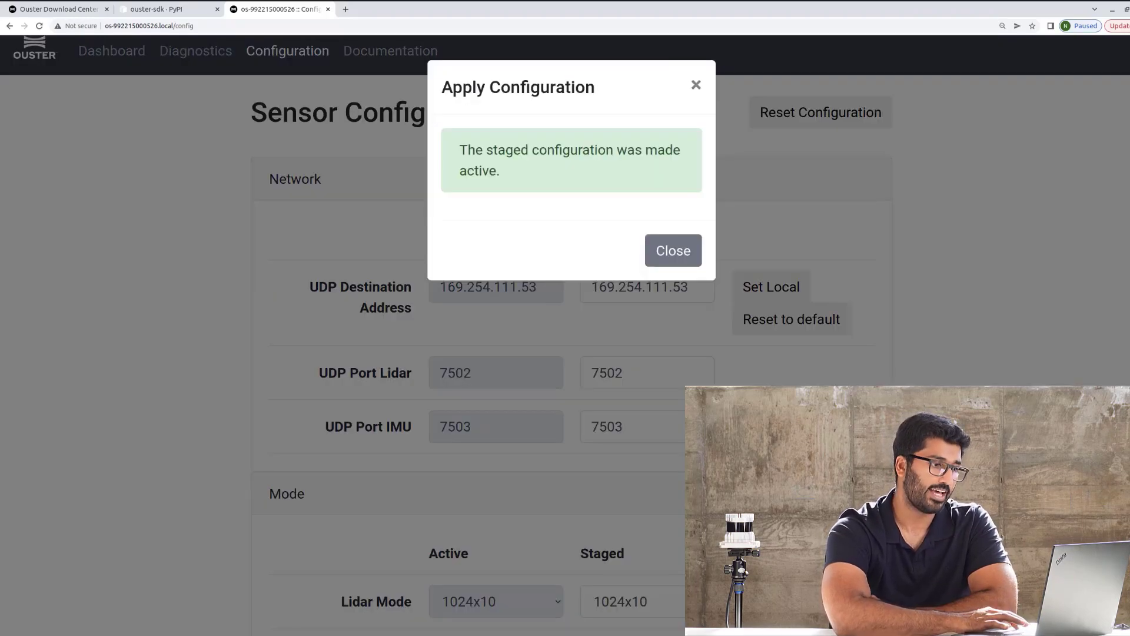
{"action": "left_click", "coordinate": [672, 250]}
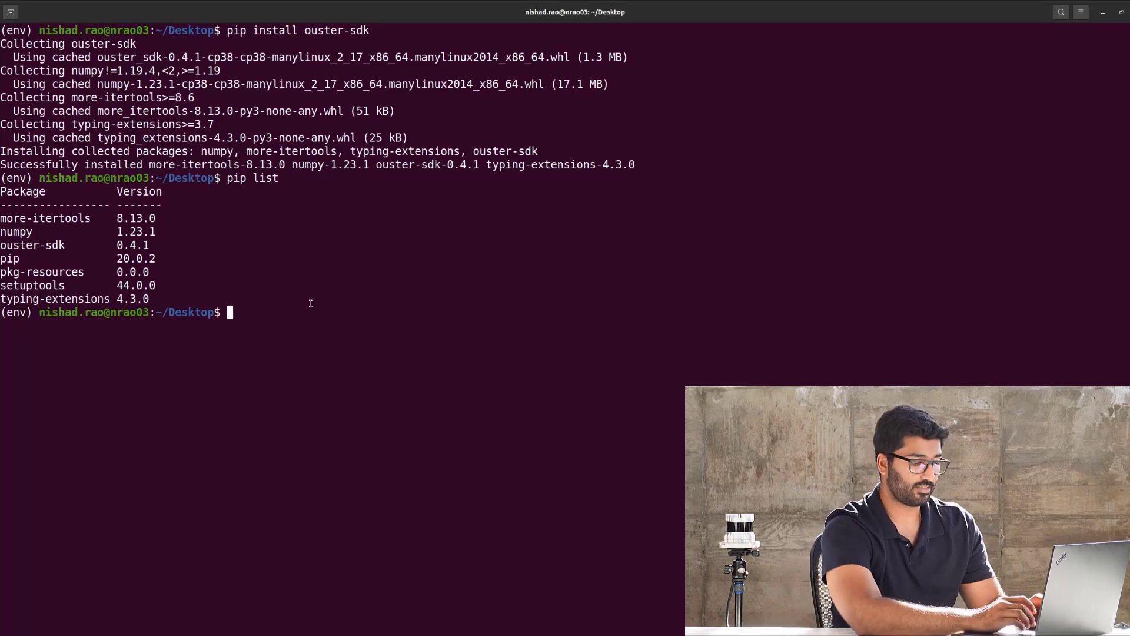
- Run simple-viz --help to print its usage and options
{"action": "type", "text": "simple-"}
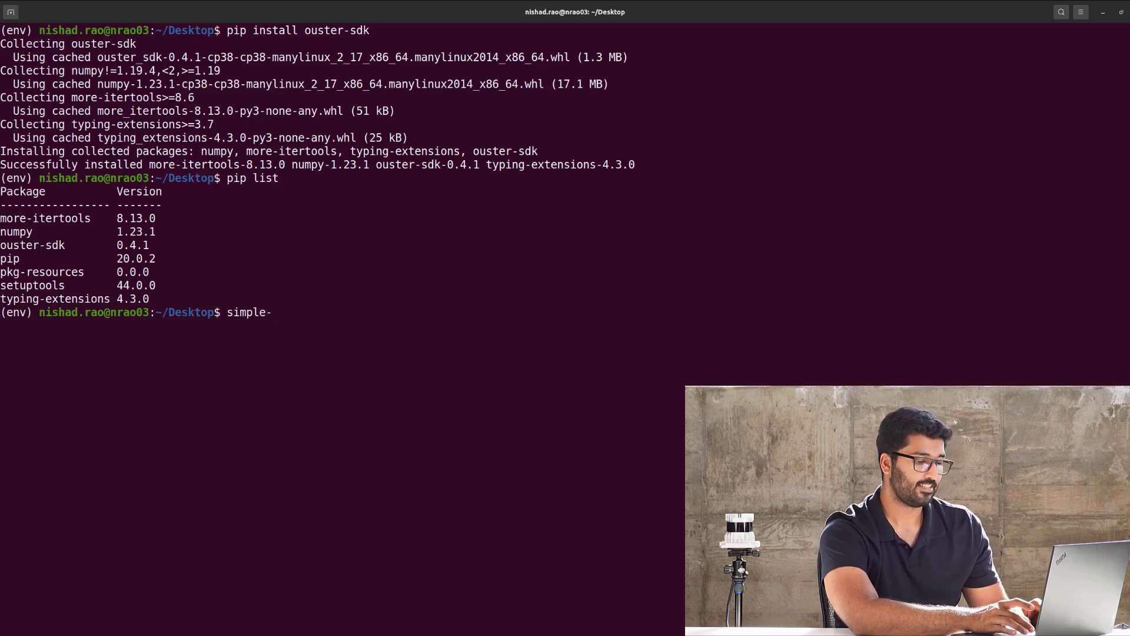
{"action": "type", "text": "viz --el"}
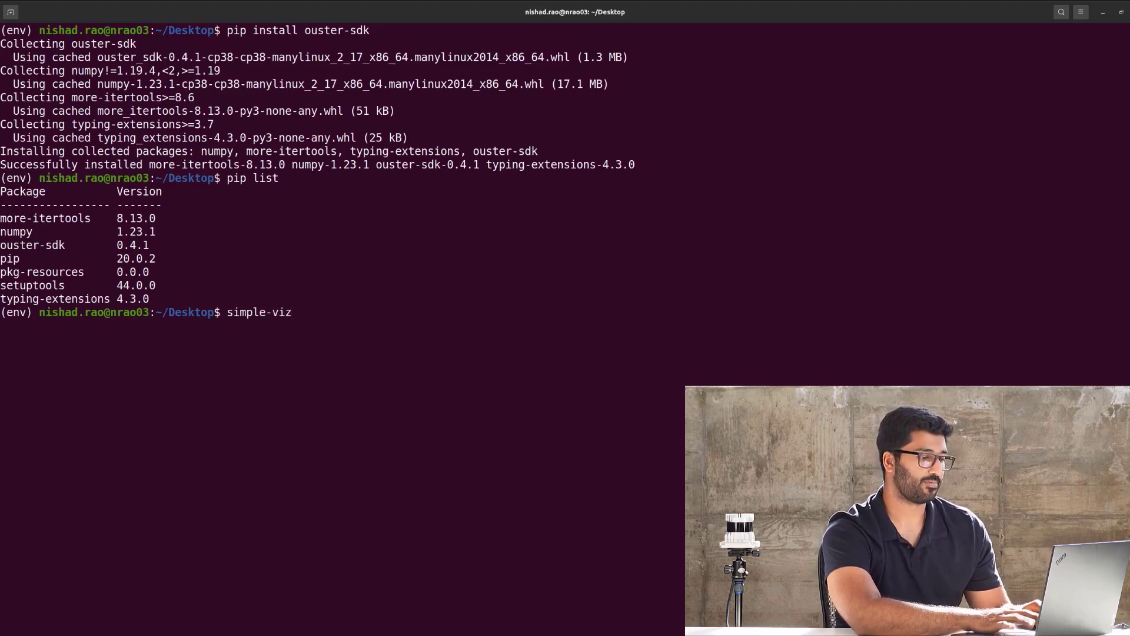
{"action": "key", "text": "BackSpace"}
{"action": "key", "text": "BackSpace"}
{"action": "type", "text": "help"}
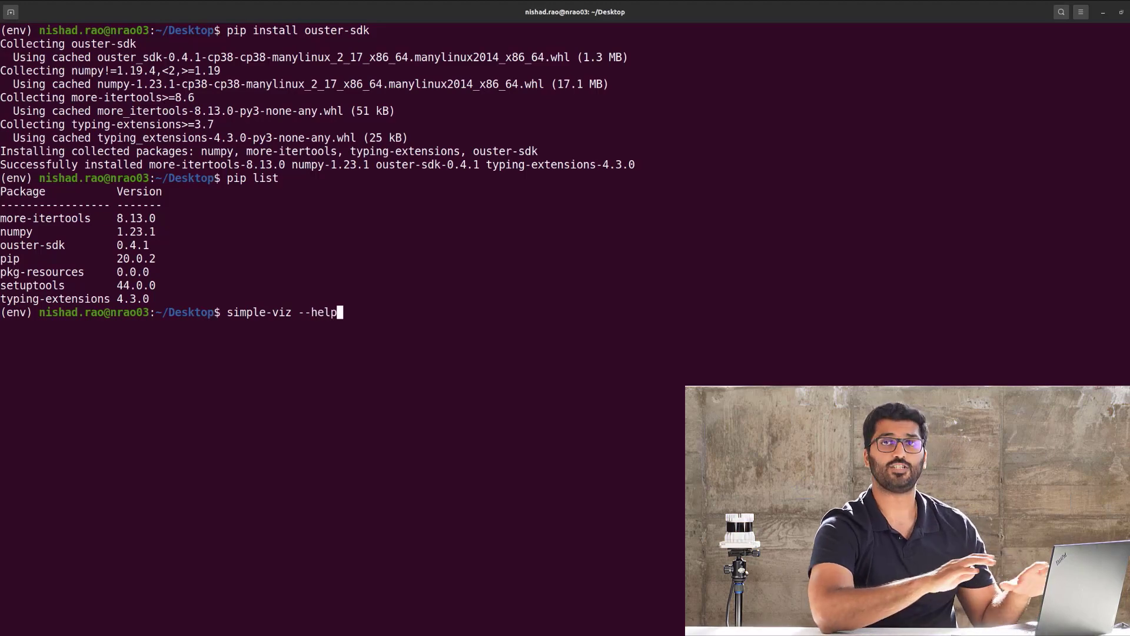
{"action": "key", "text": "Return"}
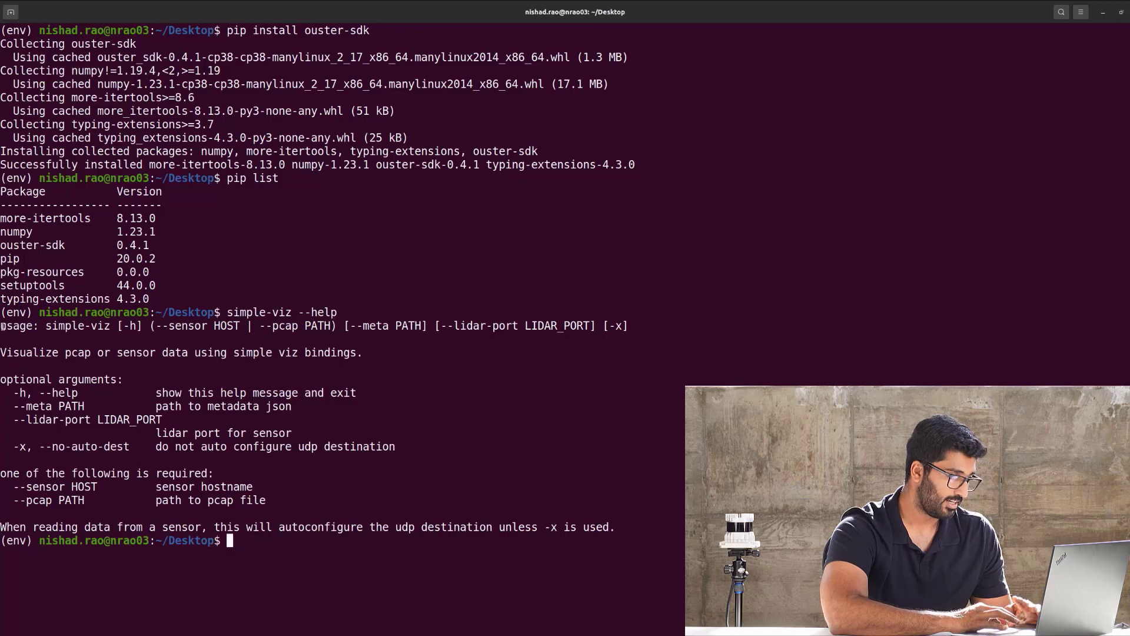
- Start typing simple-viz --sensor, checking the usage line for the HOST argument
{"action": "left_click_drag", "start_coordinate": [2, 326], "coordinate": [323, 325]}
{"action": "triple_click", "coordinate": [398, 323]}
{"action": "left_click", "coordinate": [451, 543]}
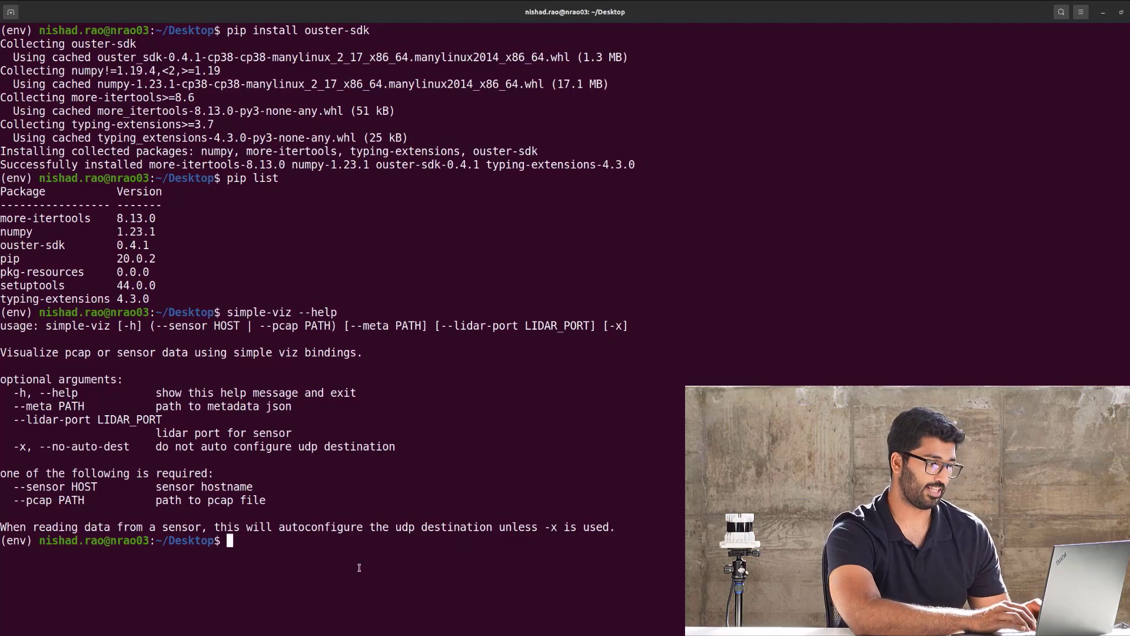
{"action": "type", "text": "simple"}
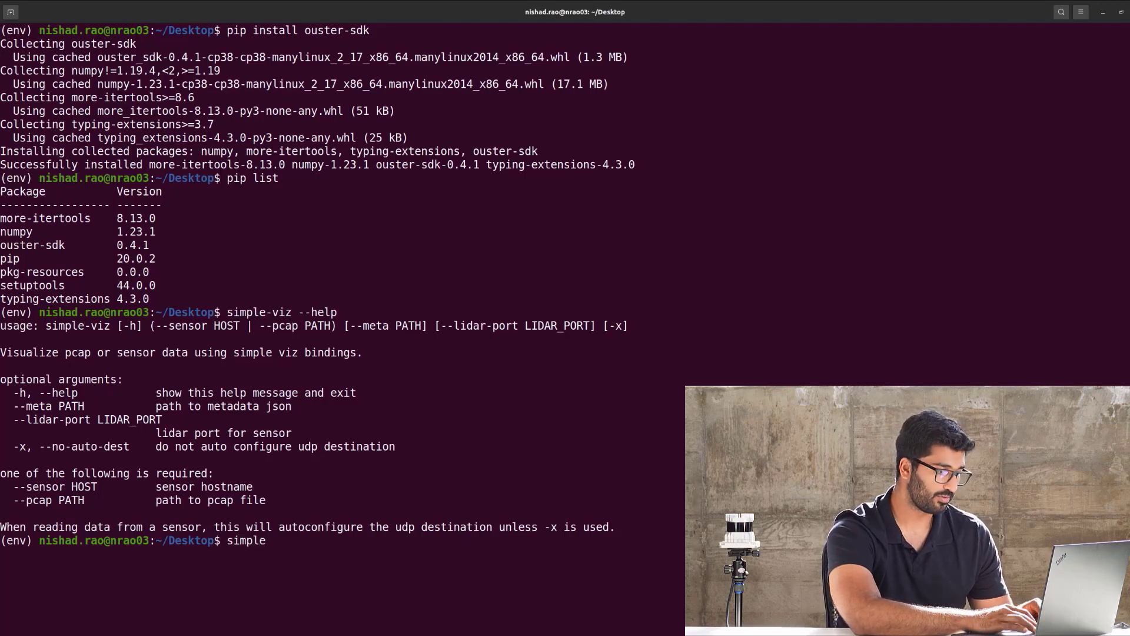
{"action": "type", "text": "-vi"}
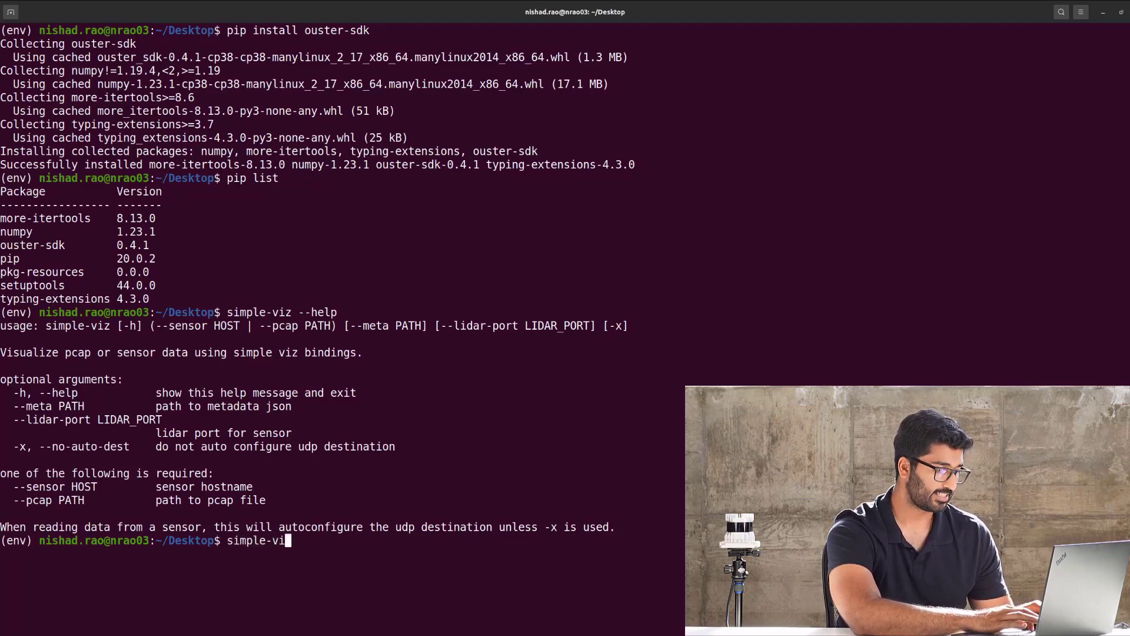
{"action": "type", "text": "z --sens"}
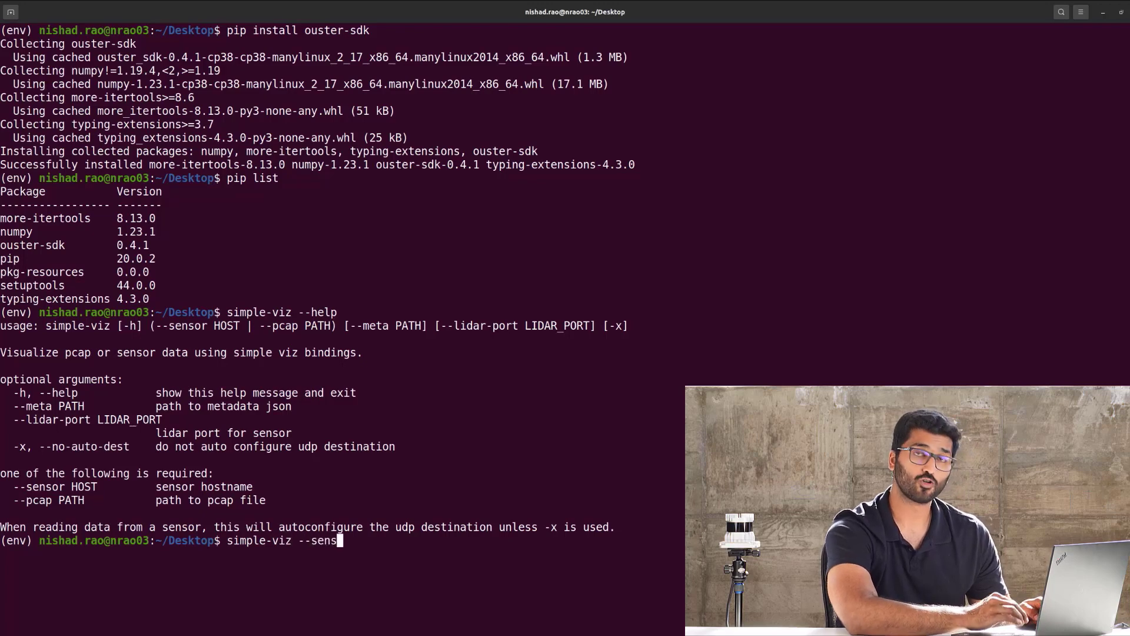
{"action": "type", "text": "or"}
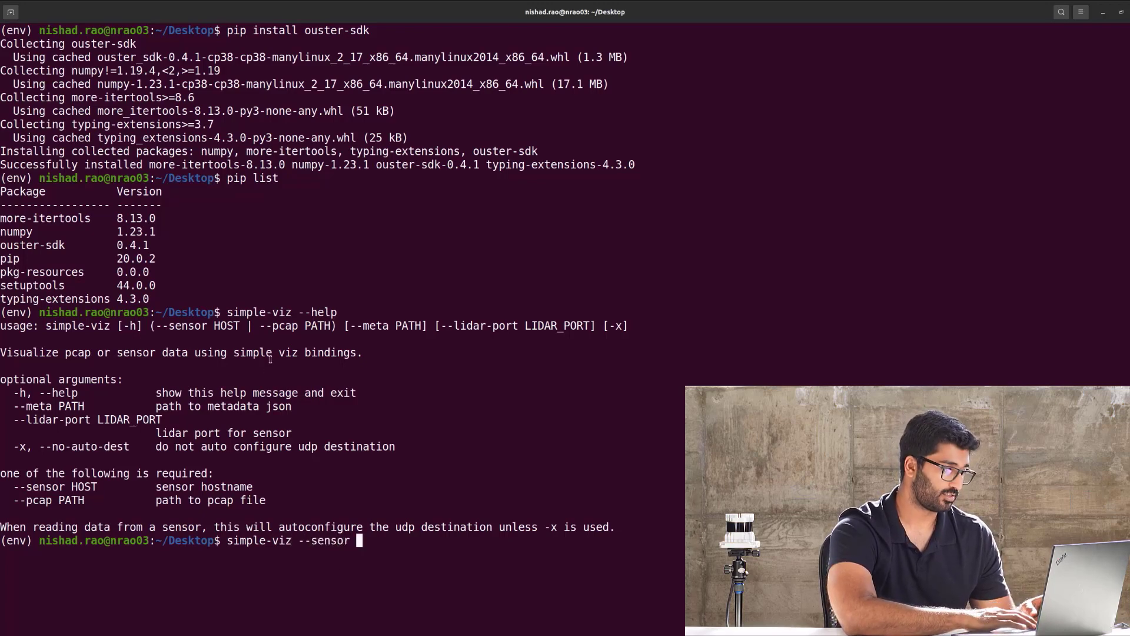
{"action": "left_click_drag", "start_coordinate": [234, 325], "coordinate": [89, 327]}
{"action": "left_click", "coordinate": [372, 542]}
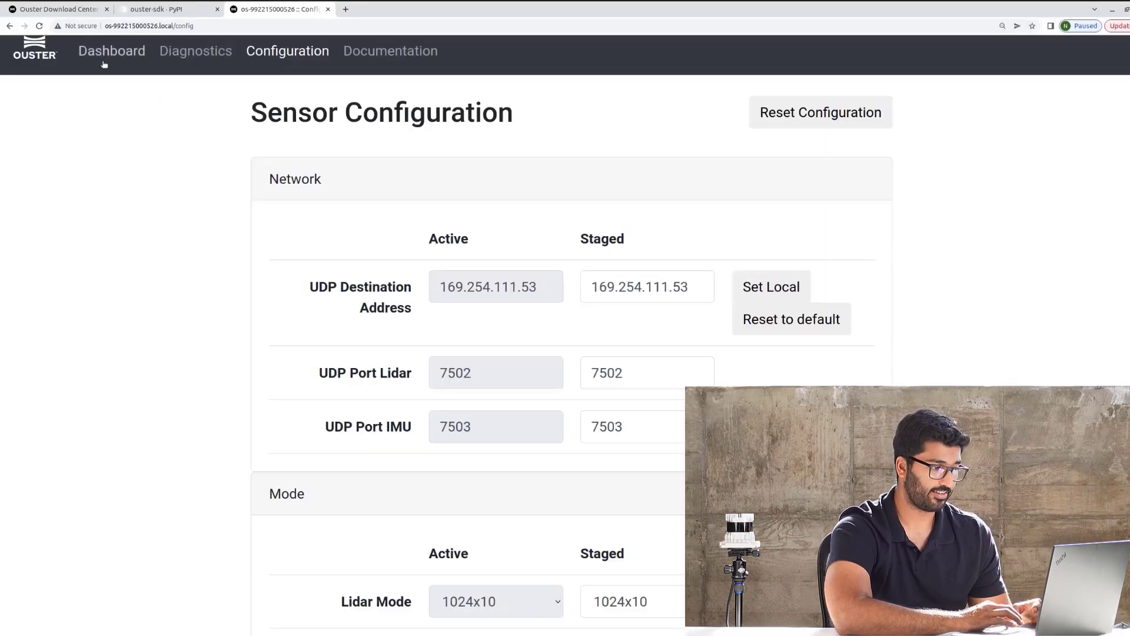
- Look up the sensor's hostname on the Dashboard and append it with .local
{"action": "left_click", "coordinate": [104, 60]}
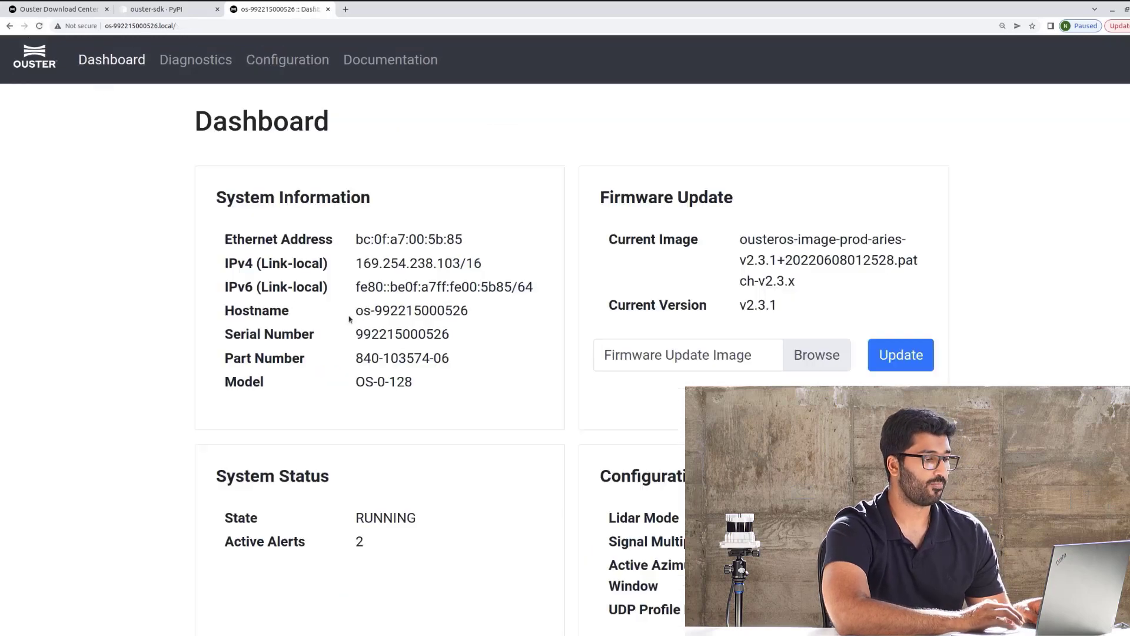
{"action": "key", "text": "alt+Tab"}
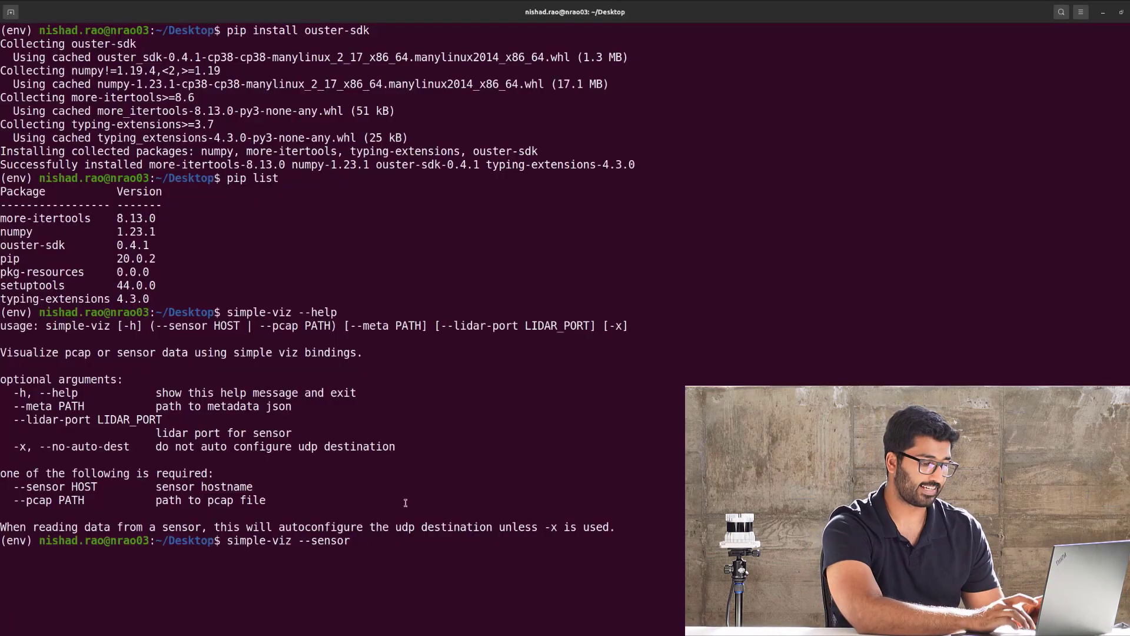
{"action": "type", "text": "os-992"}
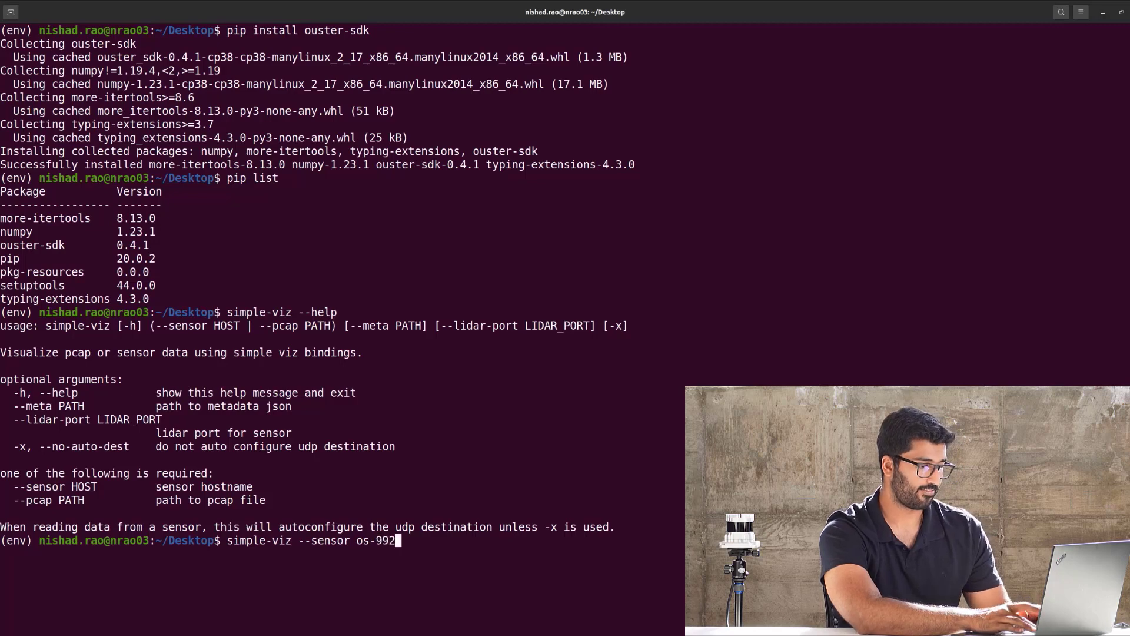
{"action": "type", "text": "215000"}
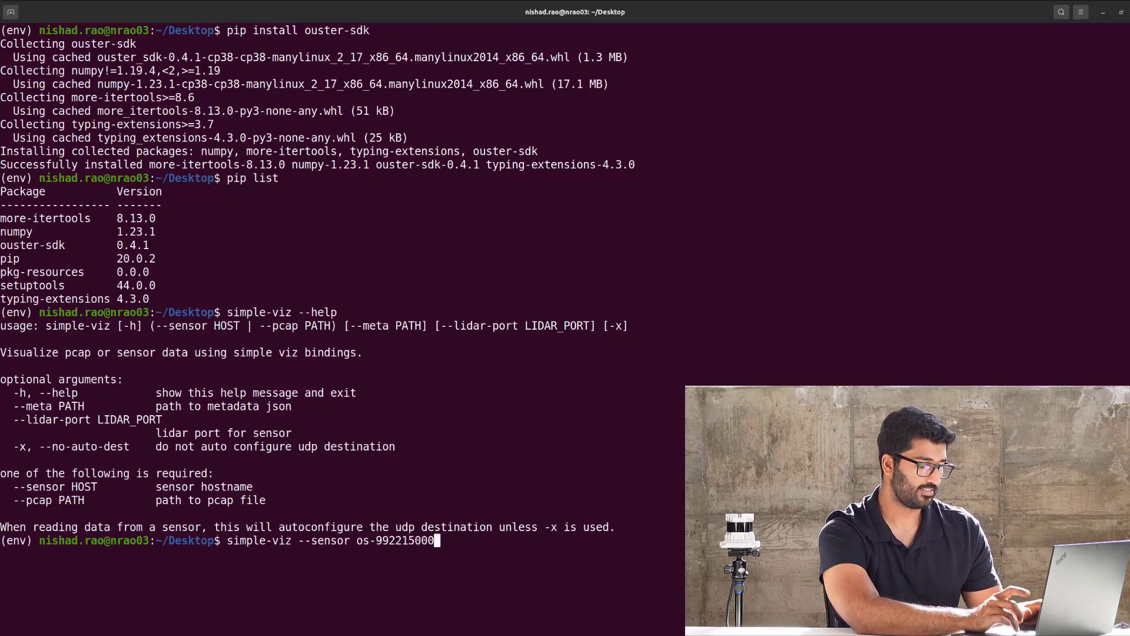
{"action": "type", "text": "526.local"}
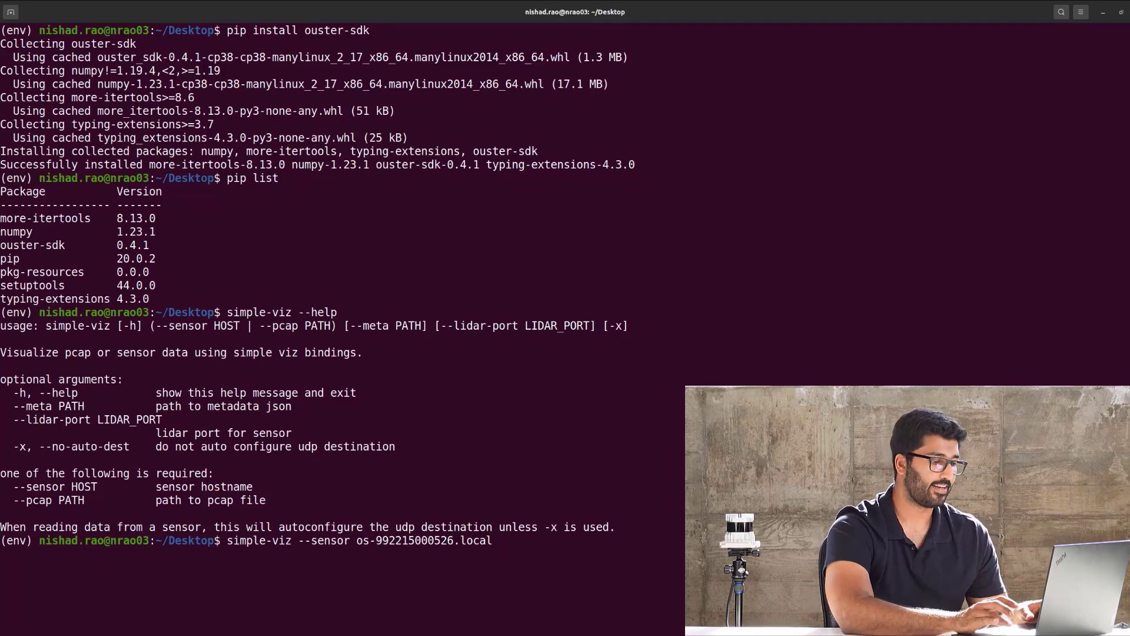
- Run simple-viz against the live sensor and maximize the Ouster Viz window
{"action": "key", "text": "Return"}
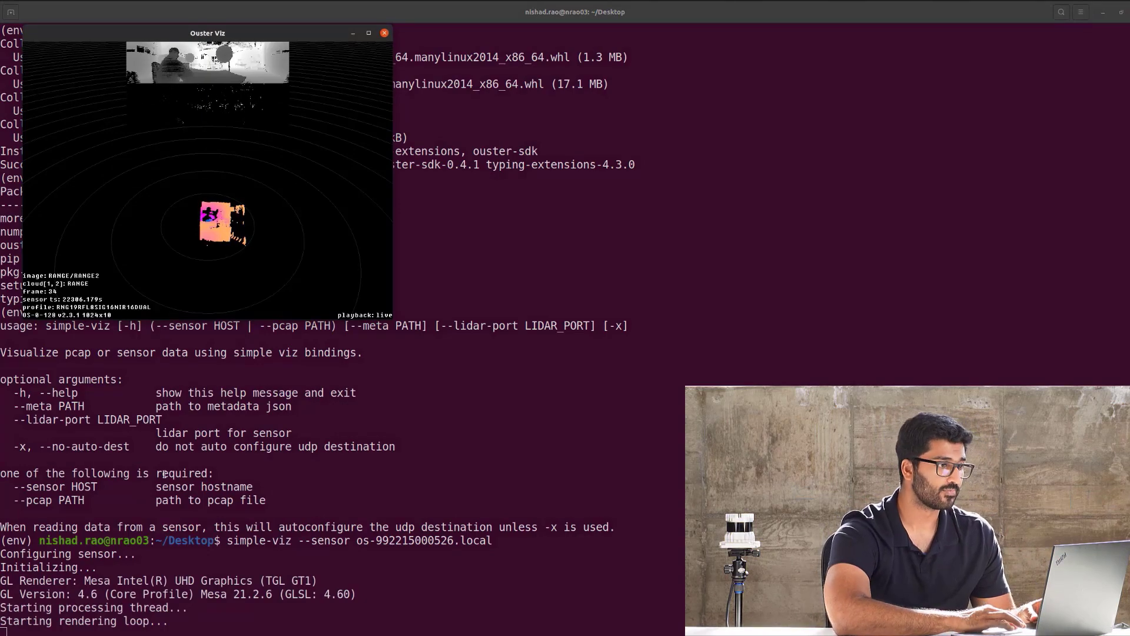
{"action": "left_click", "coordinate": [368, 32]}
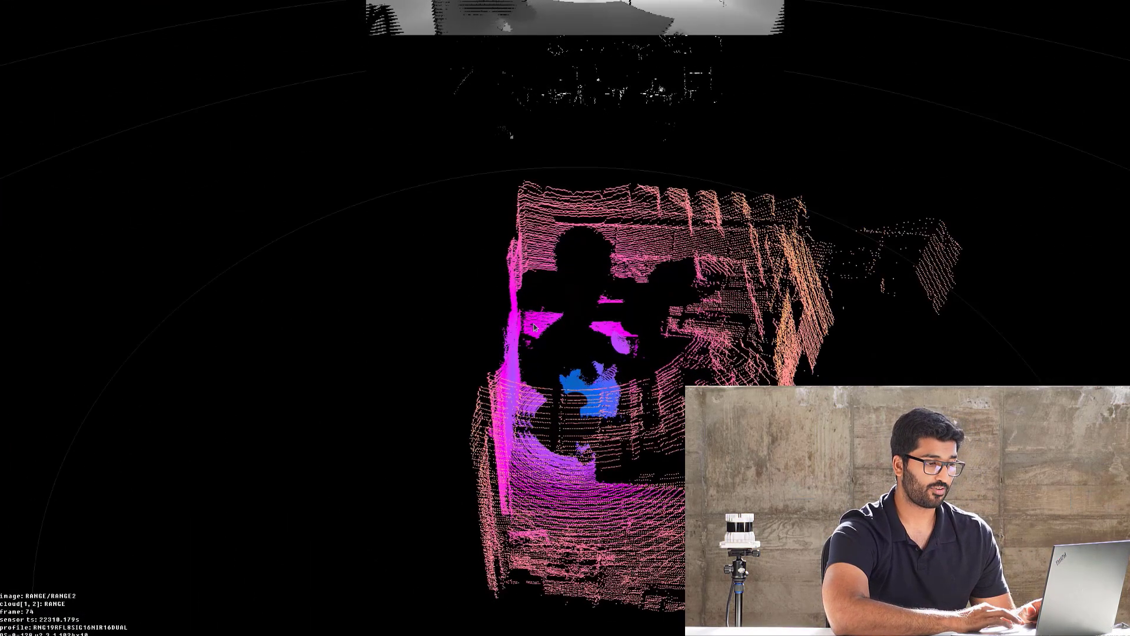
- Zoom and tilt the live point cloud, close Ouster Viz, and return to the Chrome Dashboard
{"action": "mouse_move", "coordinate": [534, 328]}
{"action": "left_mouse_down"}
{"action": "mouse_move", "coordinate": [394, 357]}
{"action": "mouse_move", "coordinate": [533, 317]}
{"action": "left_mouse_up"}
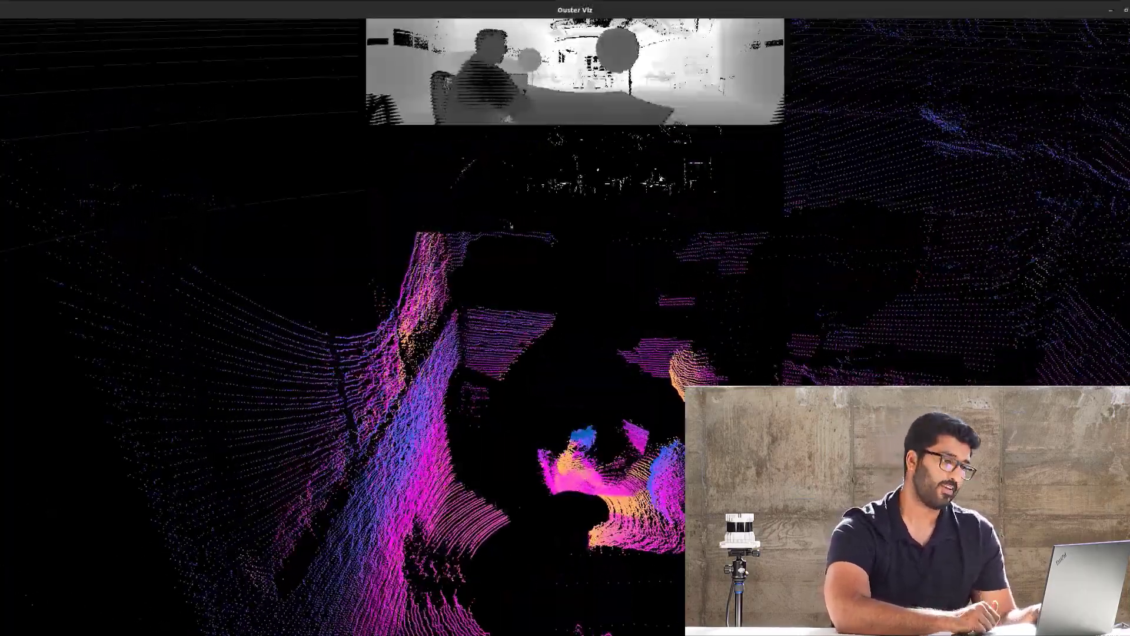
{"action": "key", "text": "Escape"}
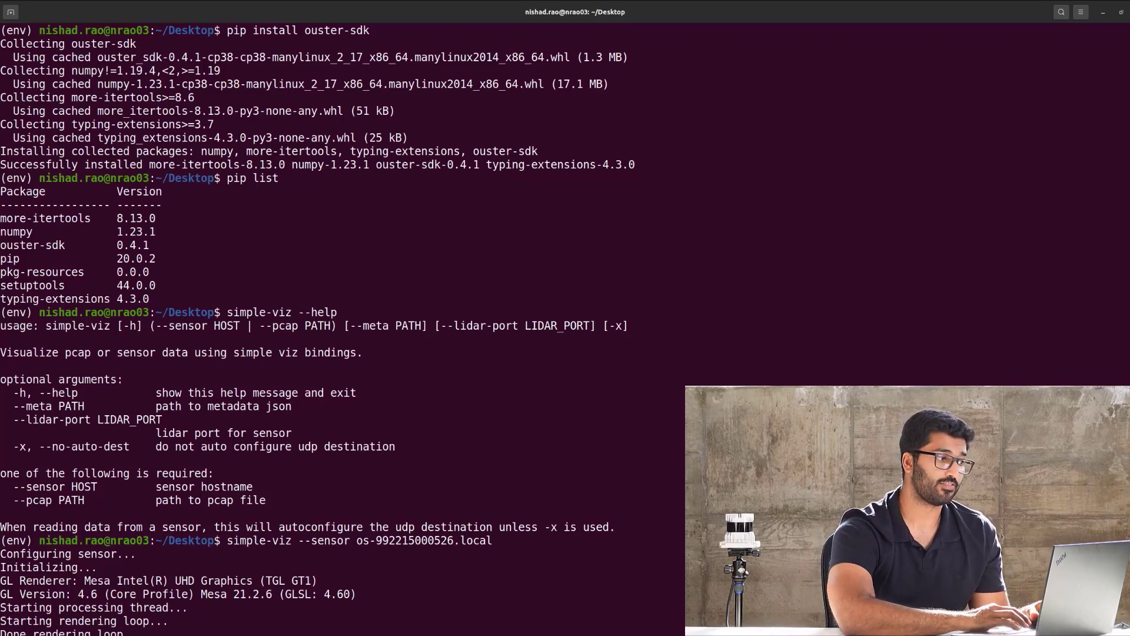
{"action": "key", "text": "alt+Tab"}
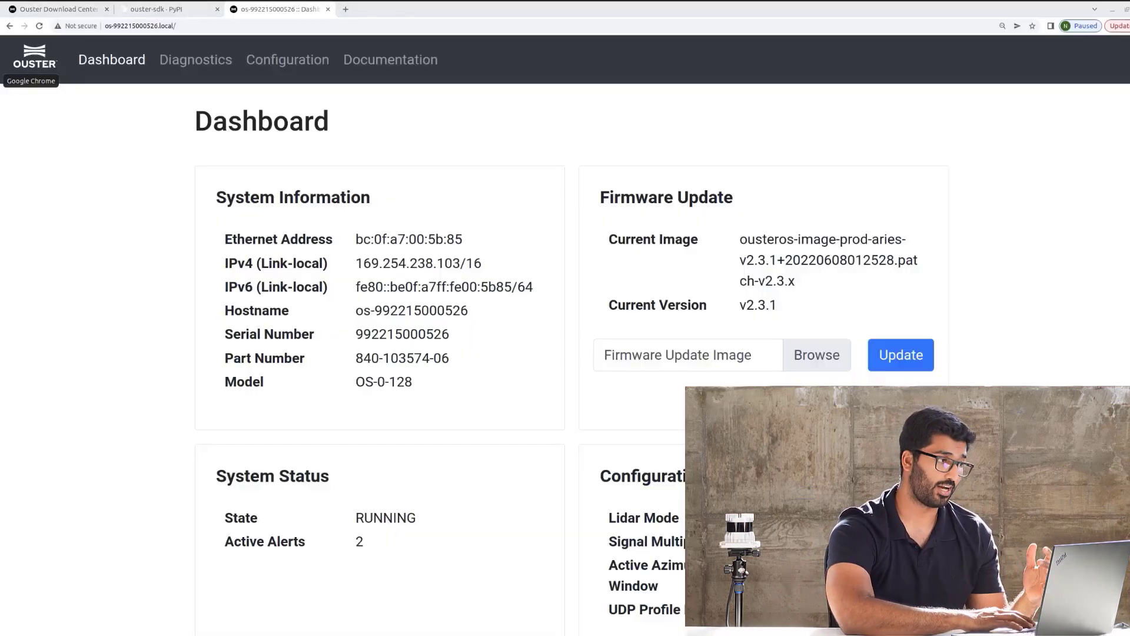
- Go from the Ouster Download Center to the Sample Data page's request form
{"action": "left_click", "coordinate": [68, 12]}
{"action": "scroll", "coordinate": [197, 119], "scroll_direction": "up", "scroll_amount": 6}
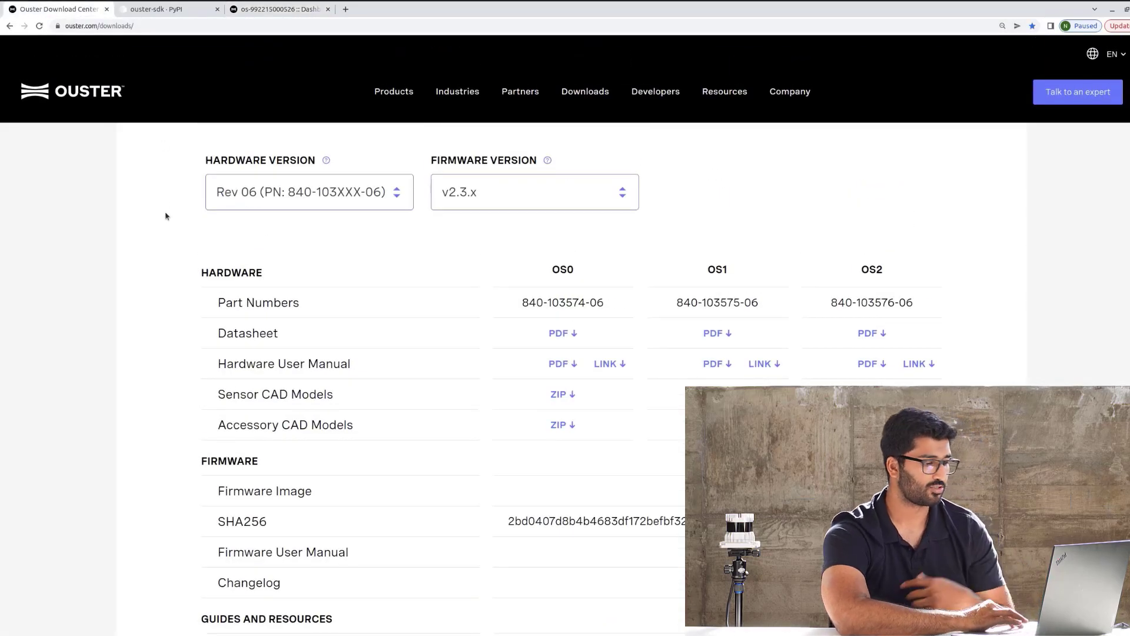
{"action": "scroll", "coordinate": [358, 400], "scroll_direction": "down", "scroll_amount": 3}
{"action": "scroll", "coordinate": [358, 400], "scroll_direction": "down", "scroll_amount": 3}
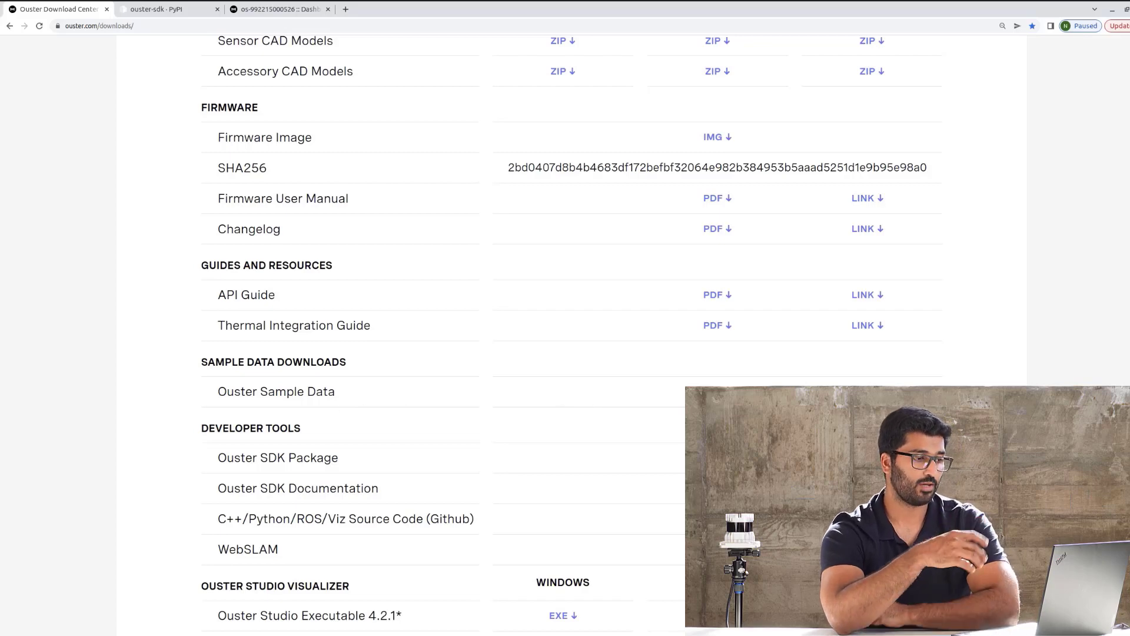
{"action": "left_click", "coordinate": [718, 391]}
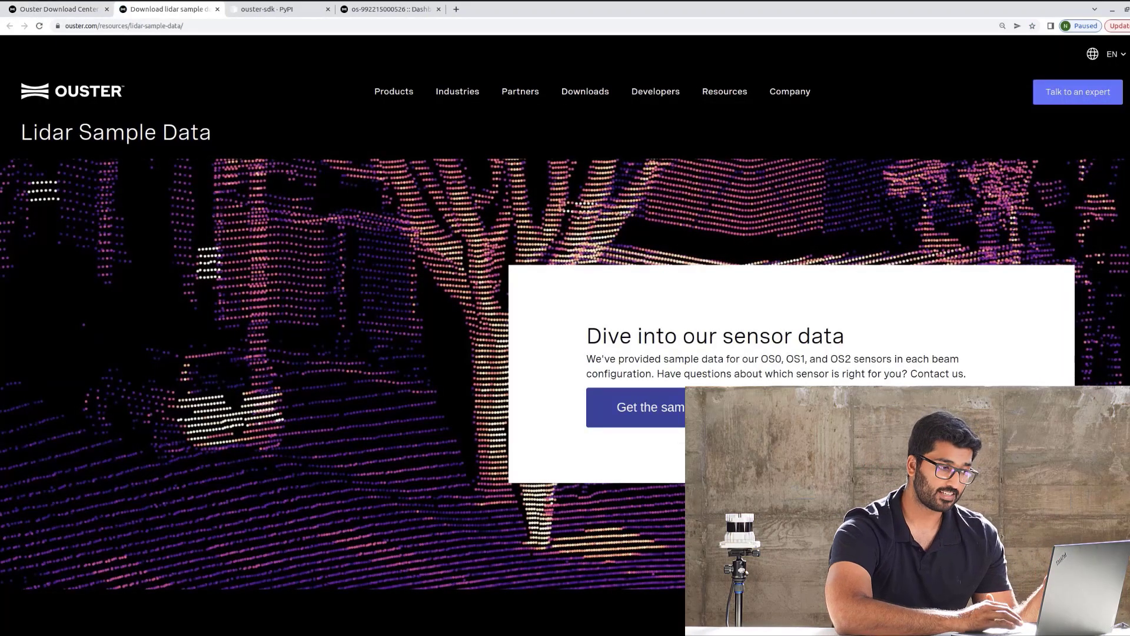
{"action": "left_click", "coordinate": [636, 407]}
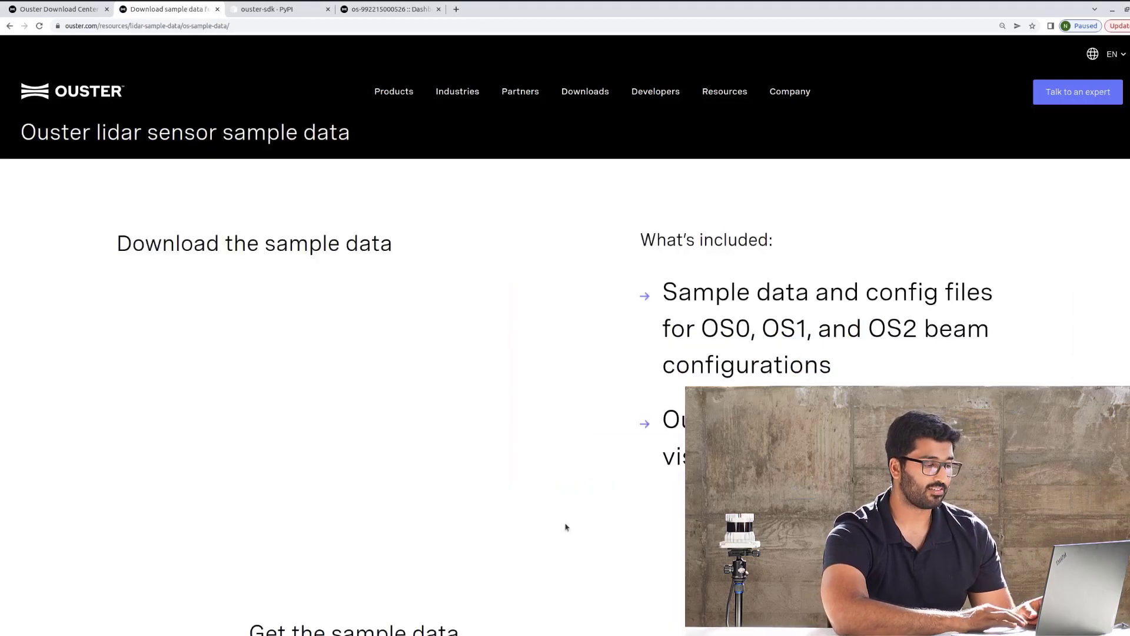
- Fill in the contact details with Company Name Ouster, tick data-processing consent, and submit
{"action": "left_click", "coordinate": [464, 279]}
{"action": "left_click", "coordinate": [347, 310]}
{"action": "left_click", "coordinate": [400, 407]}
{"action": "left_click", "coordinate": [328, 442]}
{"action": "scroll", "coordinate": [330, 444], "scroll_direction": "down", "scroll_amount": 4}
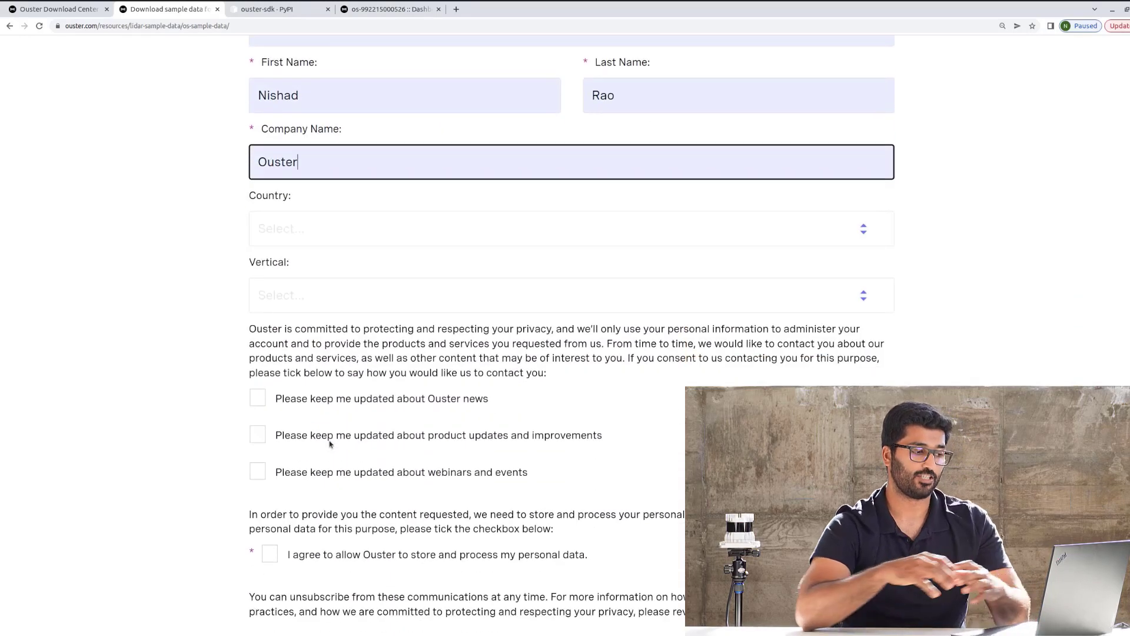
{"action": "scroll", "coordinate": [330, 444], "scroll_direction": "down", "scroll_amount": 1}
{"action": "left_click", "coordinate": [271, 471]}
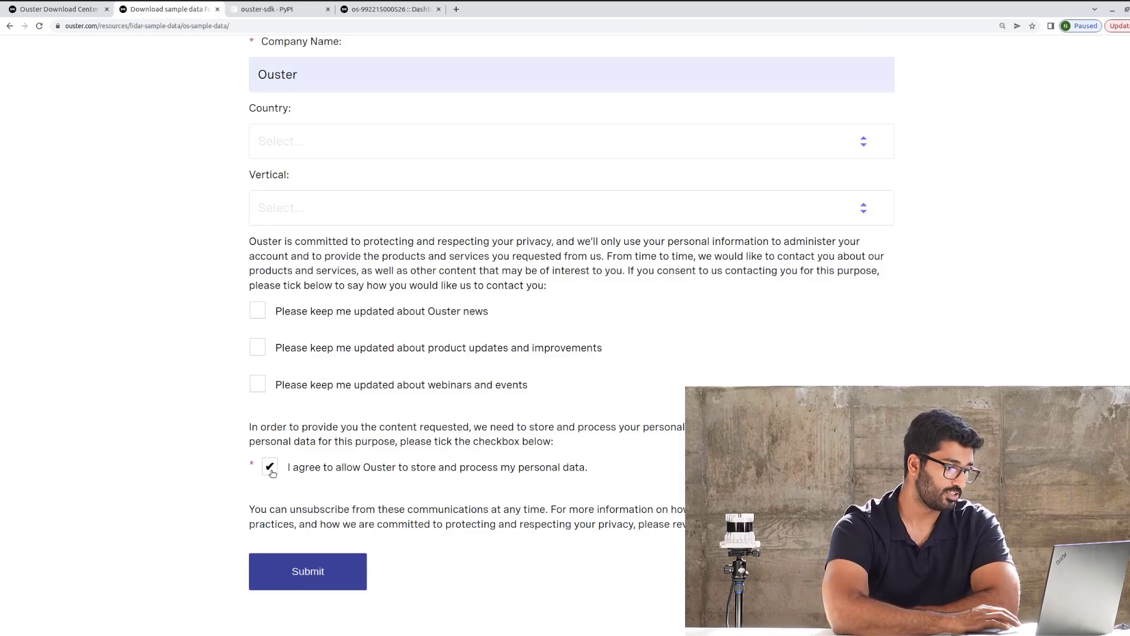
{"action": "left_click", "coordinate": [302, 575]}
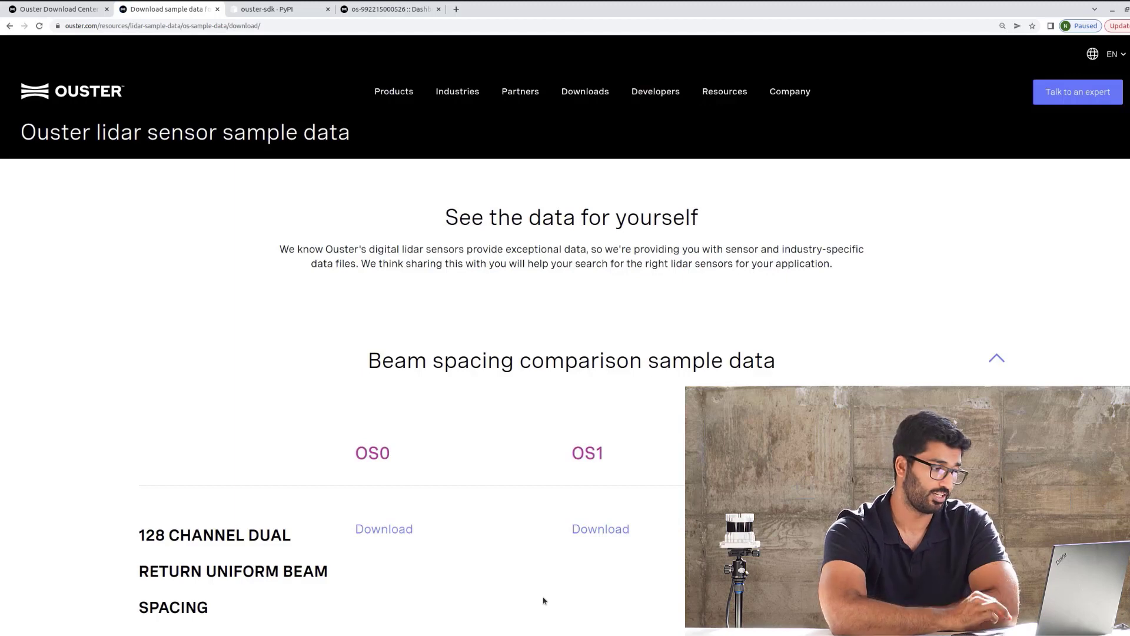
- Review the Beam spacing datasets and open the OS1 128-channel dual return sample
{"action": "scroll", "coordinate": [543, 600], "scroll_direction": "down", "scroll_amount": 5}
{"action": "scroll", "coordinate": [543, 600], "scroll_direction": "down", "scroll_amount": 1}
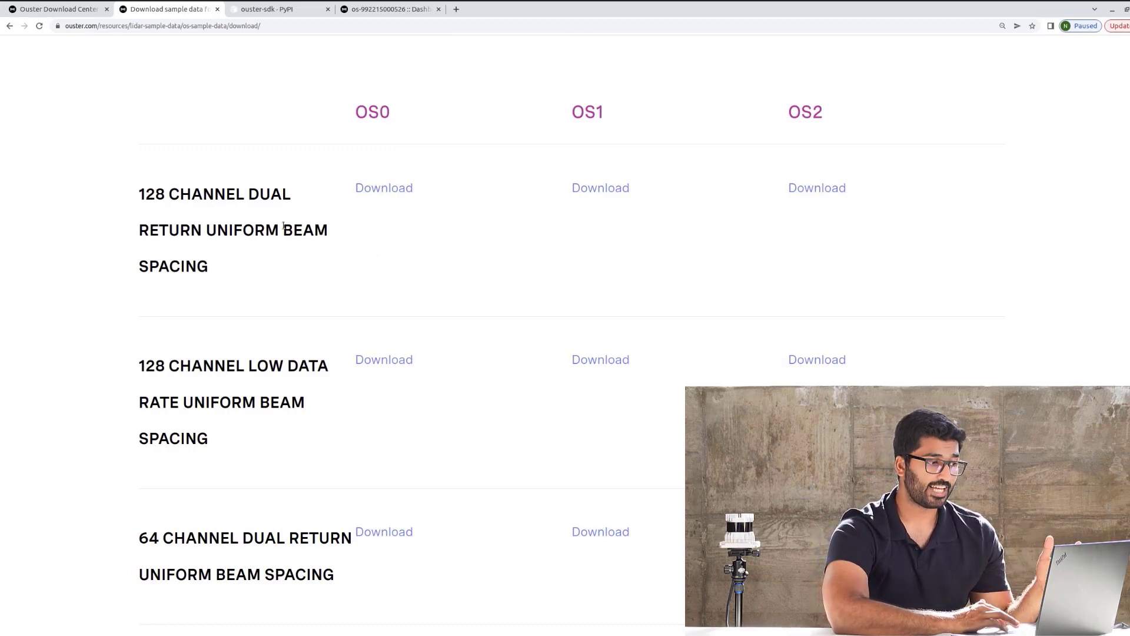
{"action": "scroll", "coordinate": [252, 280], "scroll_direction": "down", "scroll_amount": 10}
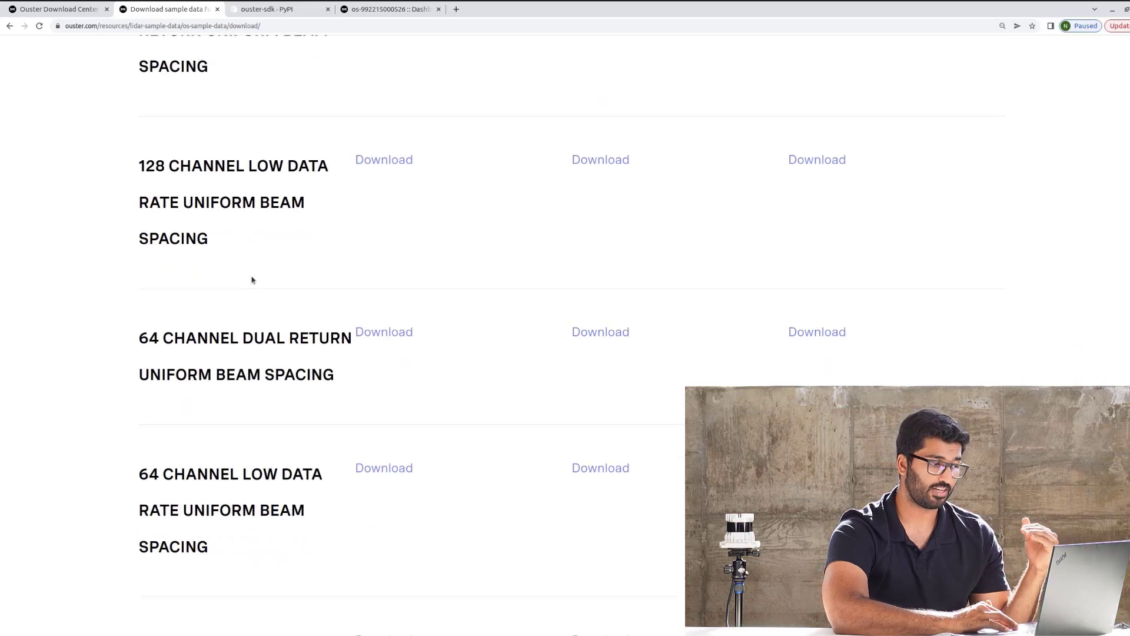
{"action": "scroll", "coordinate": [252, 280], "scroll_direction": "down", "scroll_amount": 4}
{"action": "scroll", "coordinate": [252, 280], "scroll_direction": "up", "scroll_amount": 1}
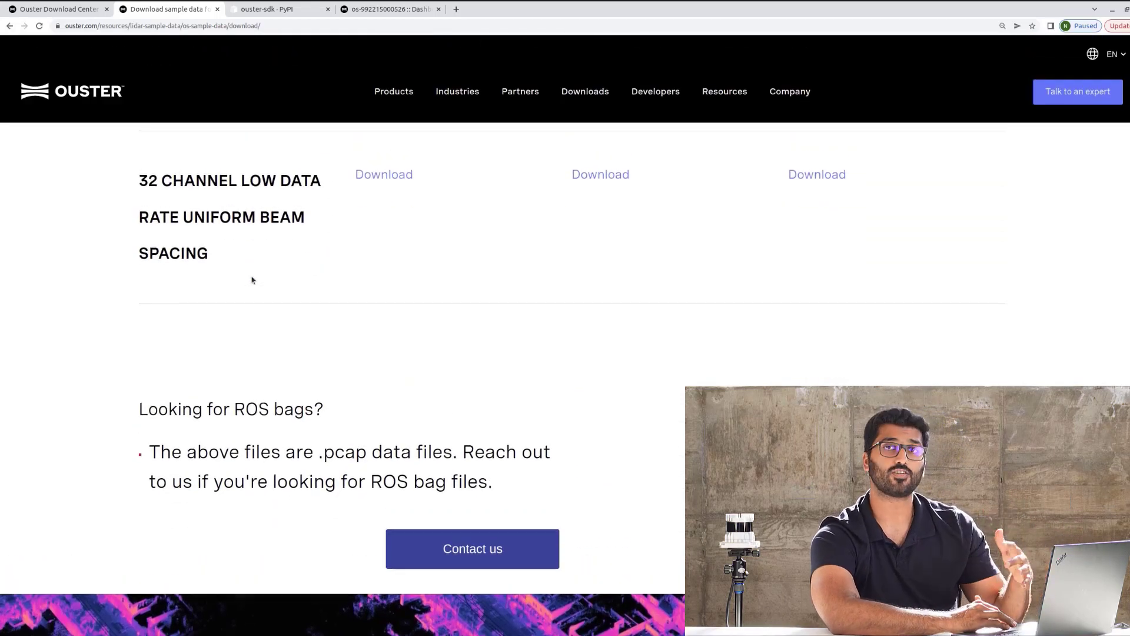
{"action": "scroll", "coordinate": [252, 280], "scroll_direction": "up", "scroll_amount": 1}
{"action": "scroll", "coordinate": [252, 280], "scroll_direction": "down", "scroll_amount": 2}
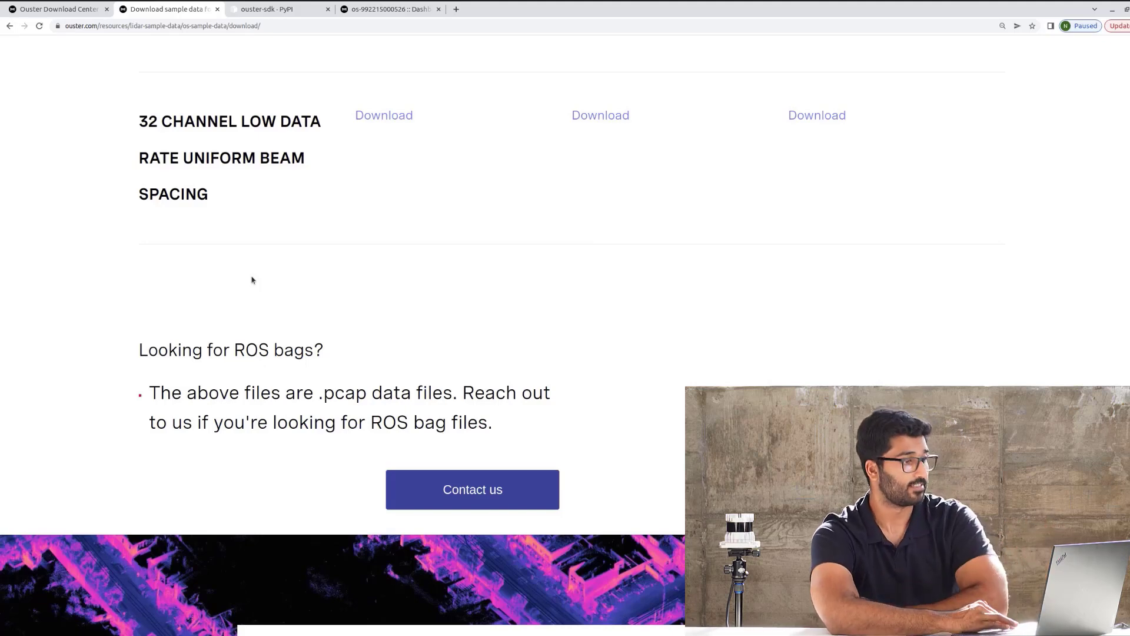
{"action": "scroll", "coordinate": [252, 280], "scroll_direction": "up", "scroll_amount": 7}
{"action": "scroll", "coordinate": [252, 280], "scroll_direction": "up", "scroll_amount": 12}
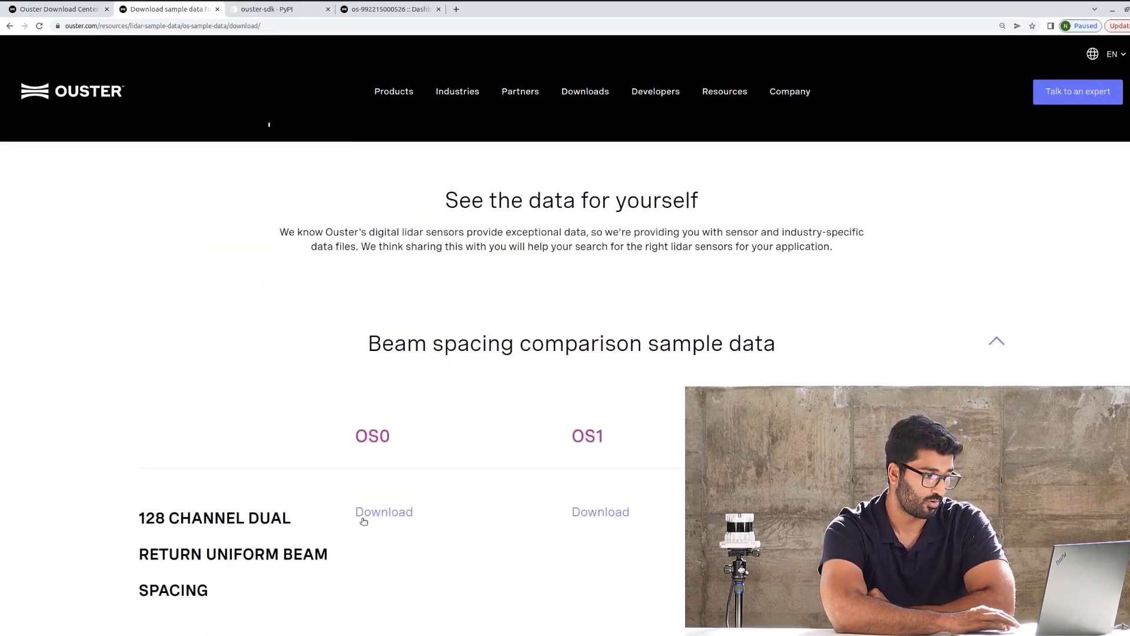
{"action": "left_click", "coordinate": [594, 513]}
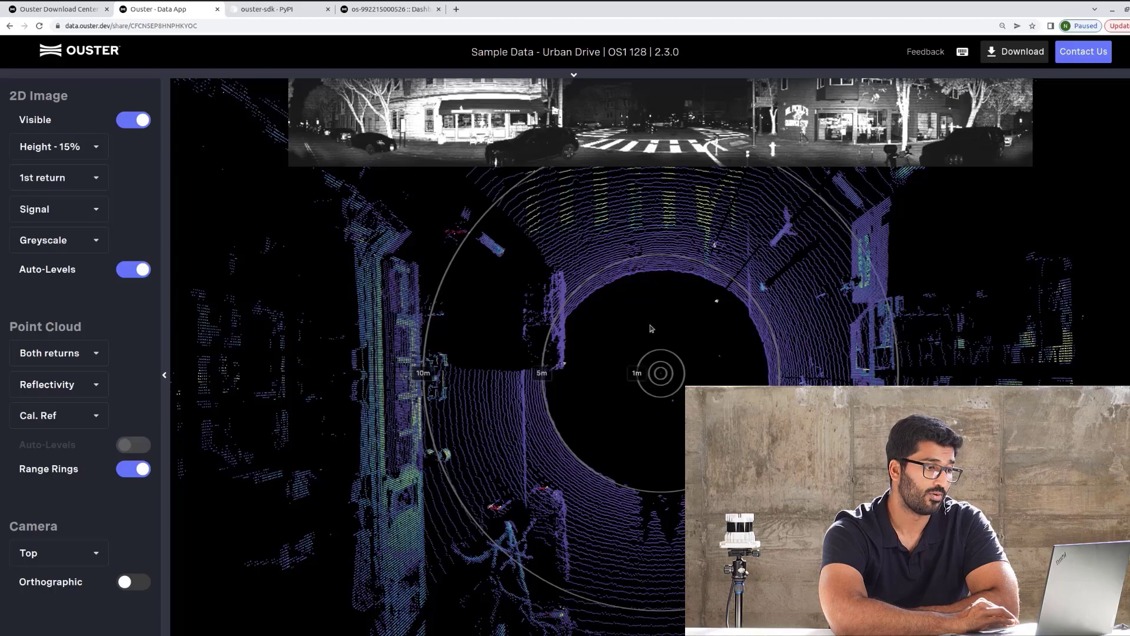
- Tilt and zoom into the Urban Drive point cloud, then show its CONFIG json and DATA pcap downloads
{"action": "left_click_drag", "start_coordinate": [650, 328], "coordinate": [653, 228]}
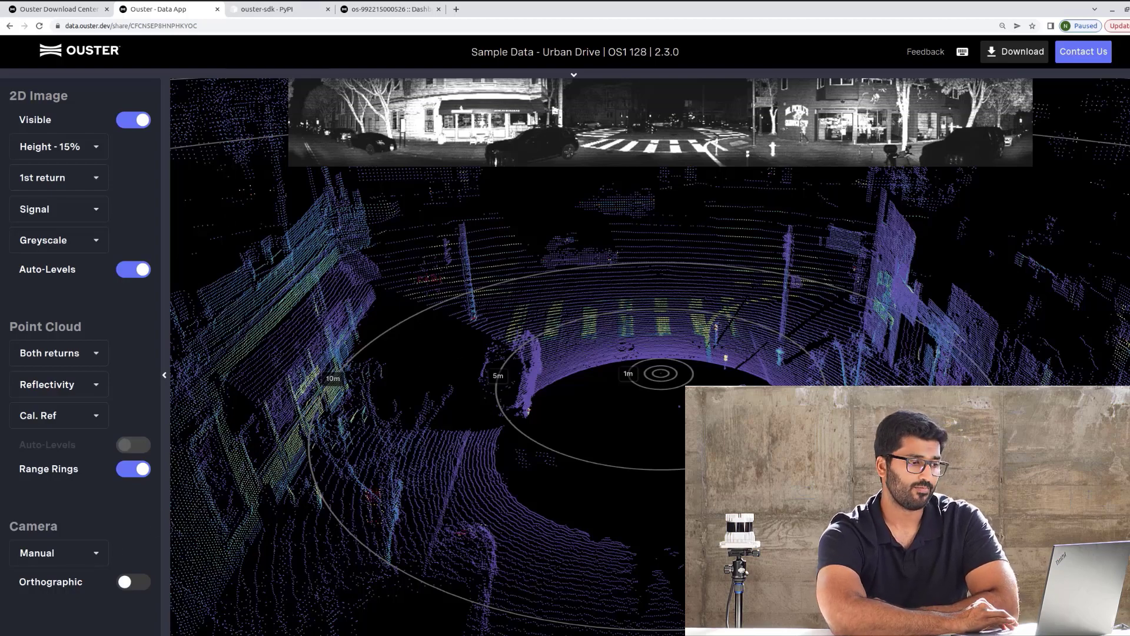
{"action": "scroll", "coordinate": [510, 400], "scroll_direction": "up", "scroll_amount": 3}
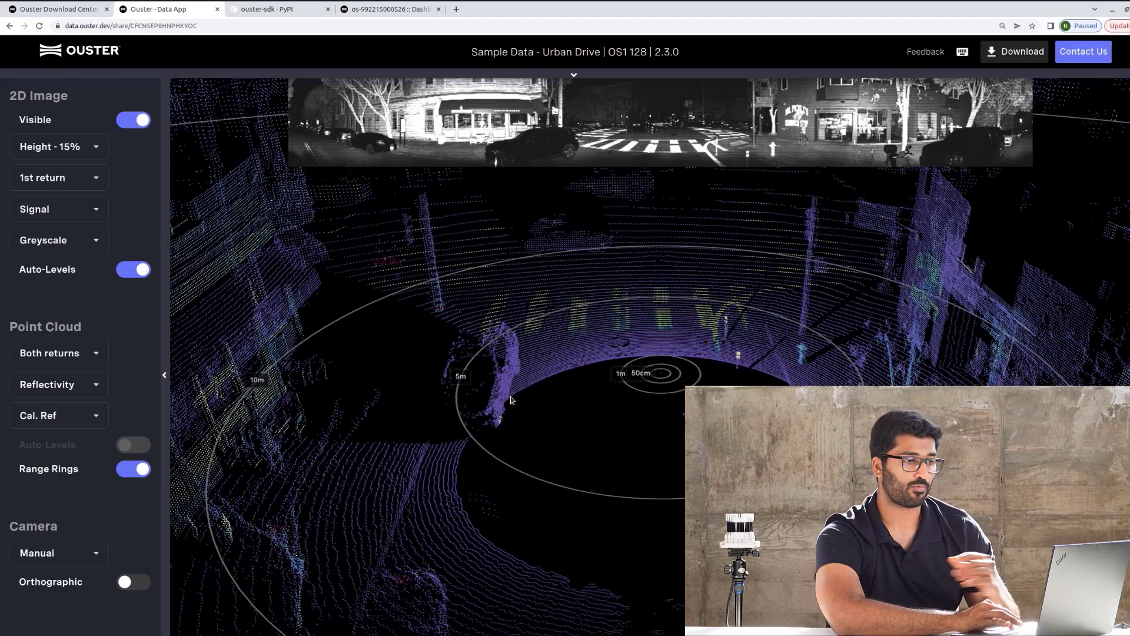
{"action": "left_click", "coordinate": [1021, 51]}
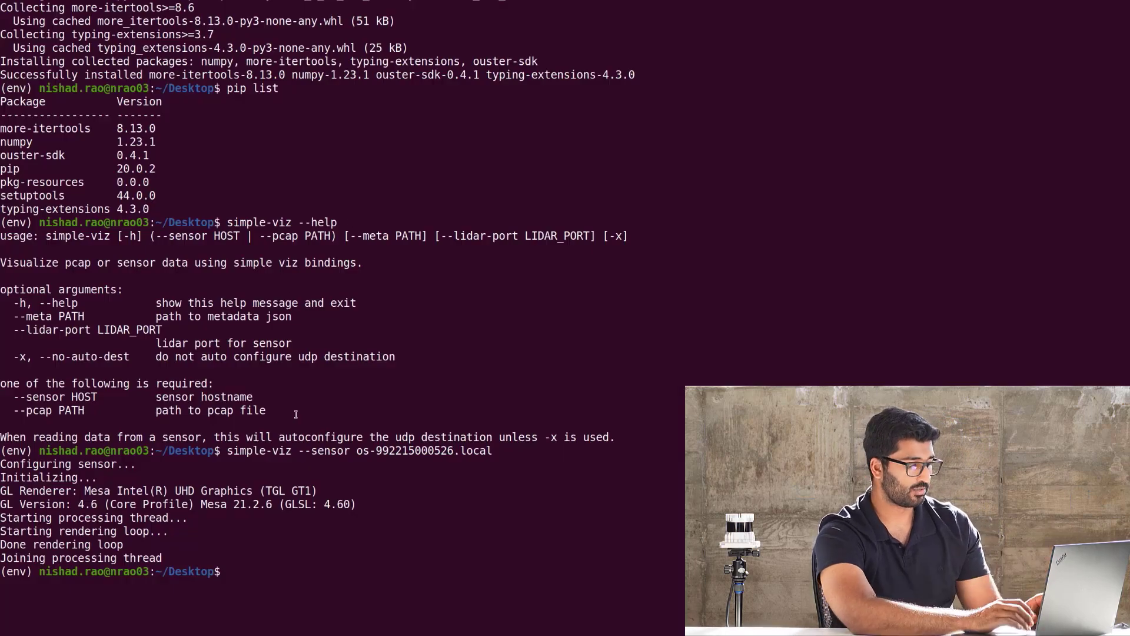
- List the Desktop to find the OS-1-128 pcap file and prepare simple-viz --help
{"action": "type", "text": "ls"}
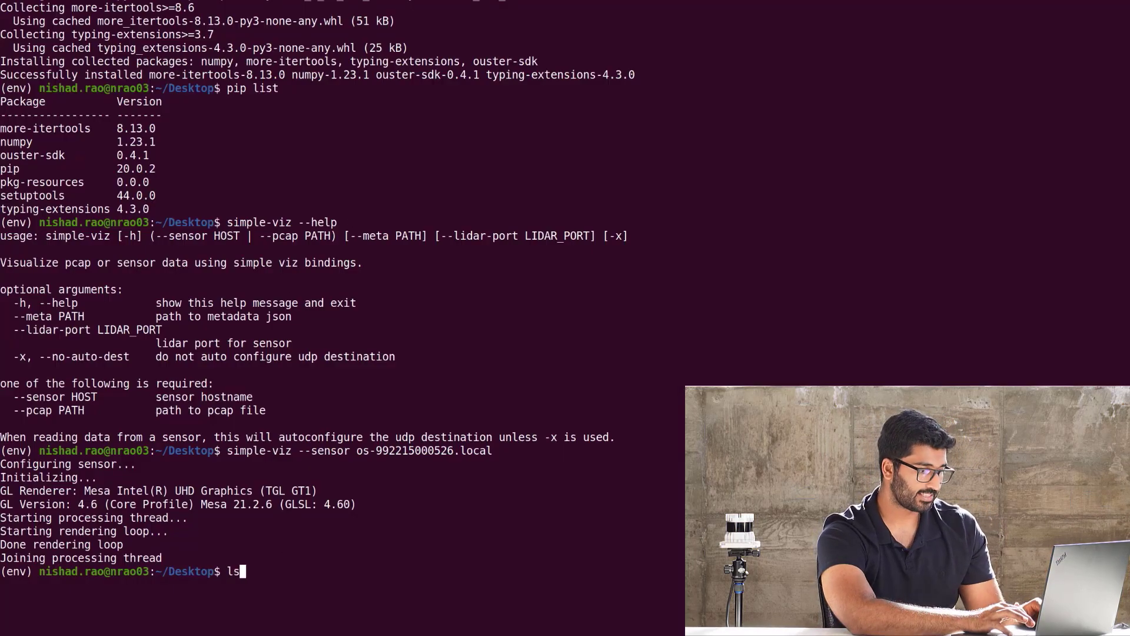
{"action": "key", "text": "Return"}
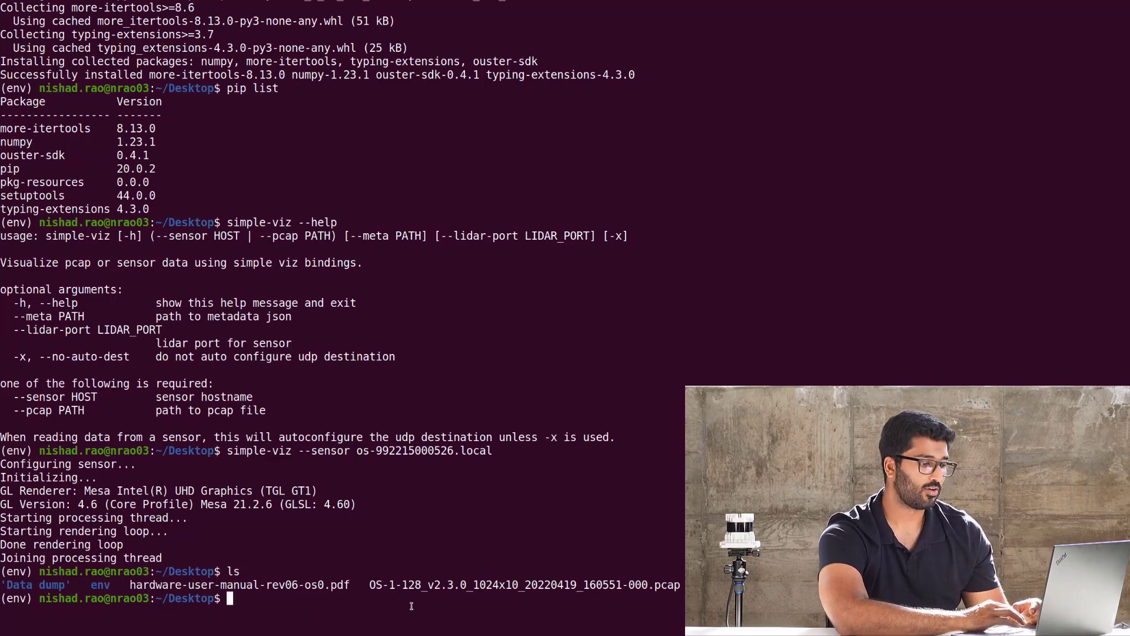
{"action": "left_click_drag", "start_coordinate": [371, 584], "coordinate": [685, 584]}
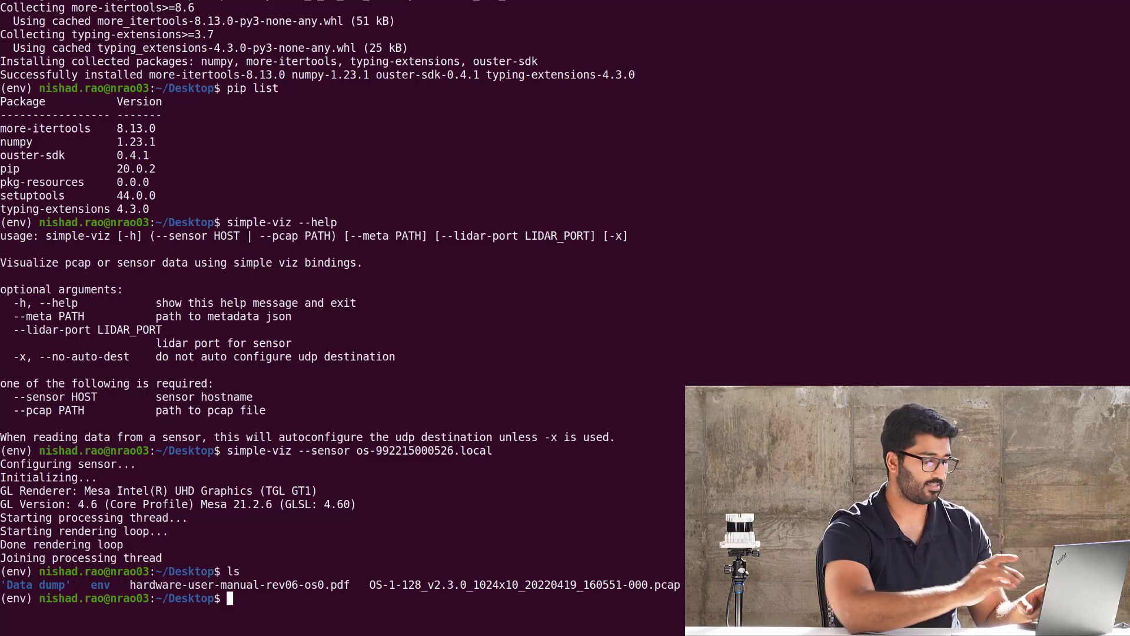
{"action": "type", "text": "simple-viz "}
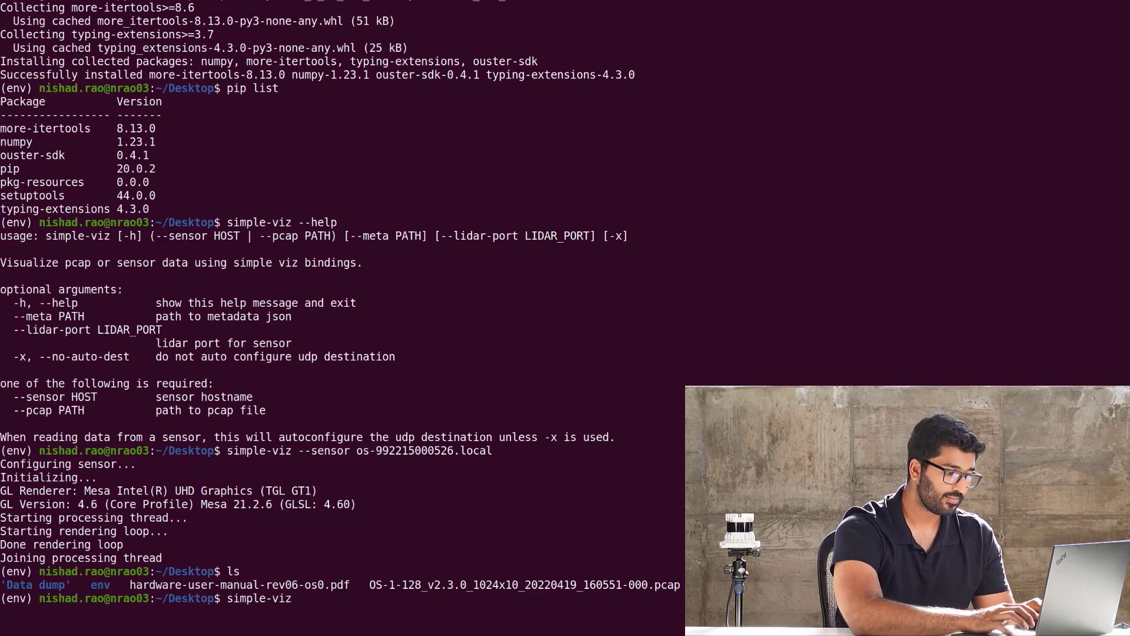
{"action": "type", "text": "--help"}
- Print the simple-viz help and select its usage line
{"action": "key", "text": "Return"}
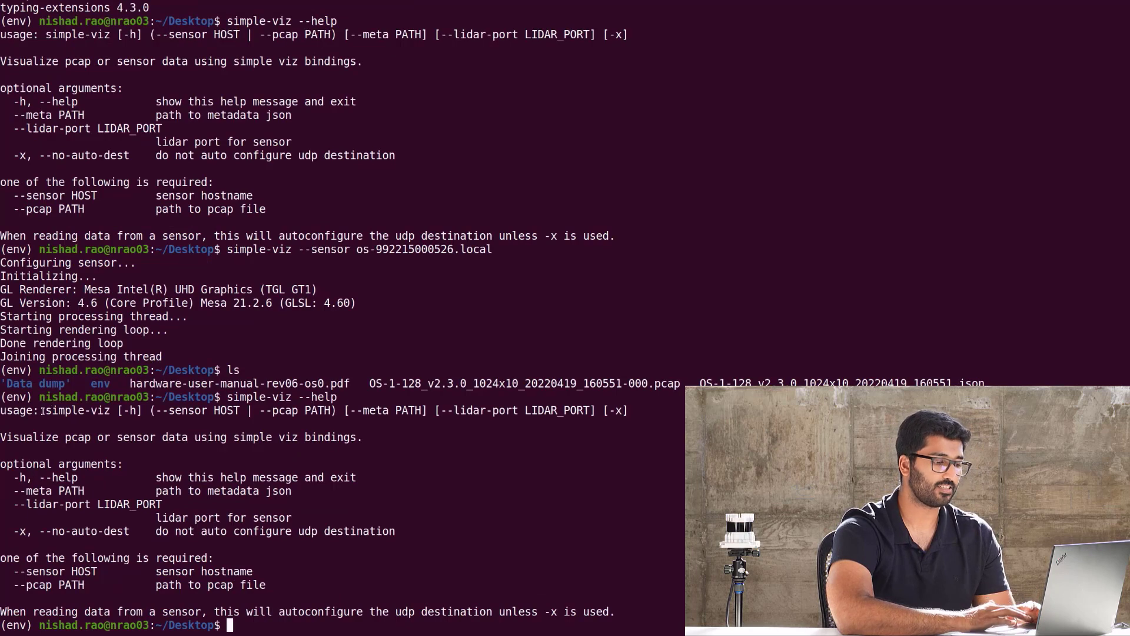
{"action": "left_click_drag", "start_coordinate": [43, 411], "coordinate": [677, 411]}
{"action": "left_click", "coordinate": [271, 631]}
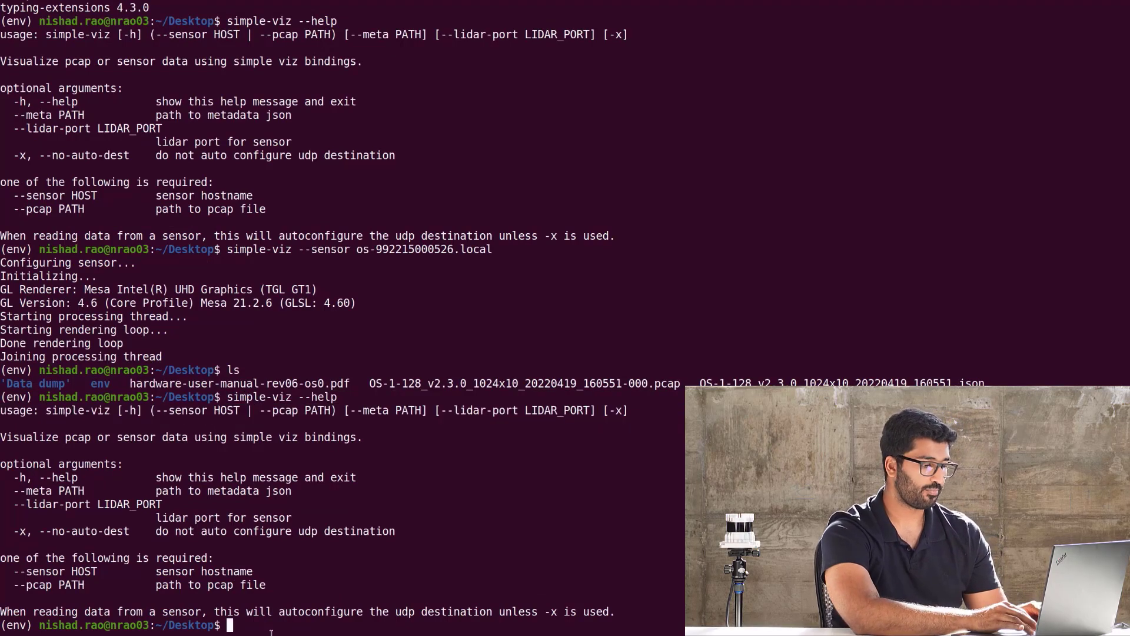
- Run simple-viz --pcap on OS-1-128_v2.3.0_1024x10_20220419_160551-000.pcap with its json metadata
{"action": "type", "text": "simple"}
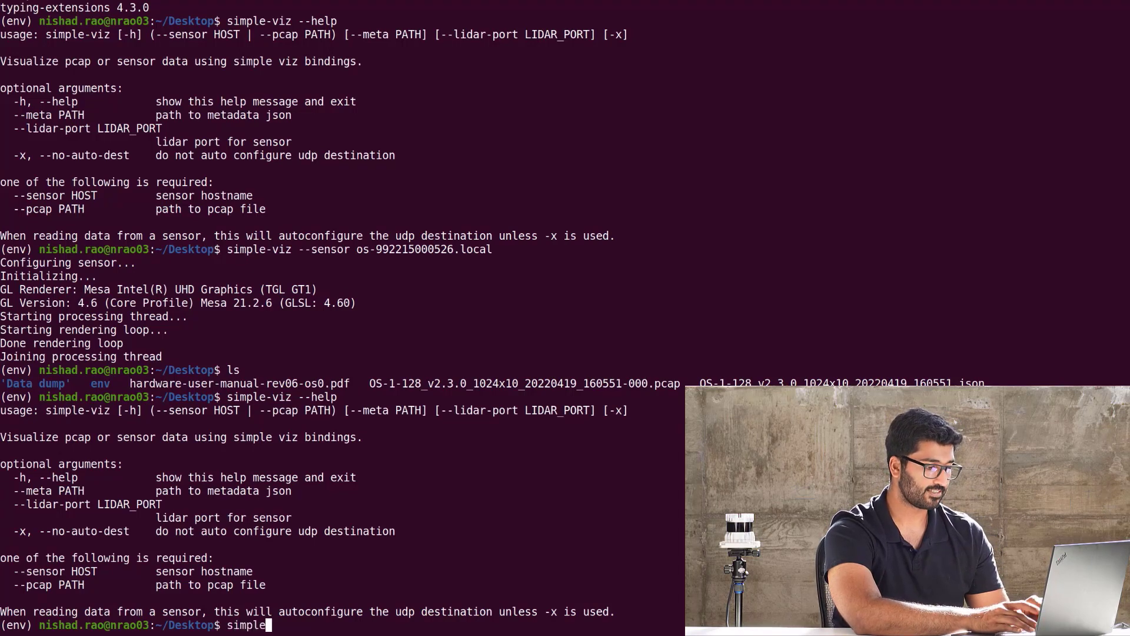
{"action": "type", "text": "-viz "}
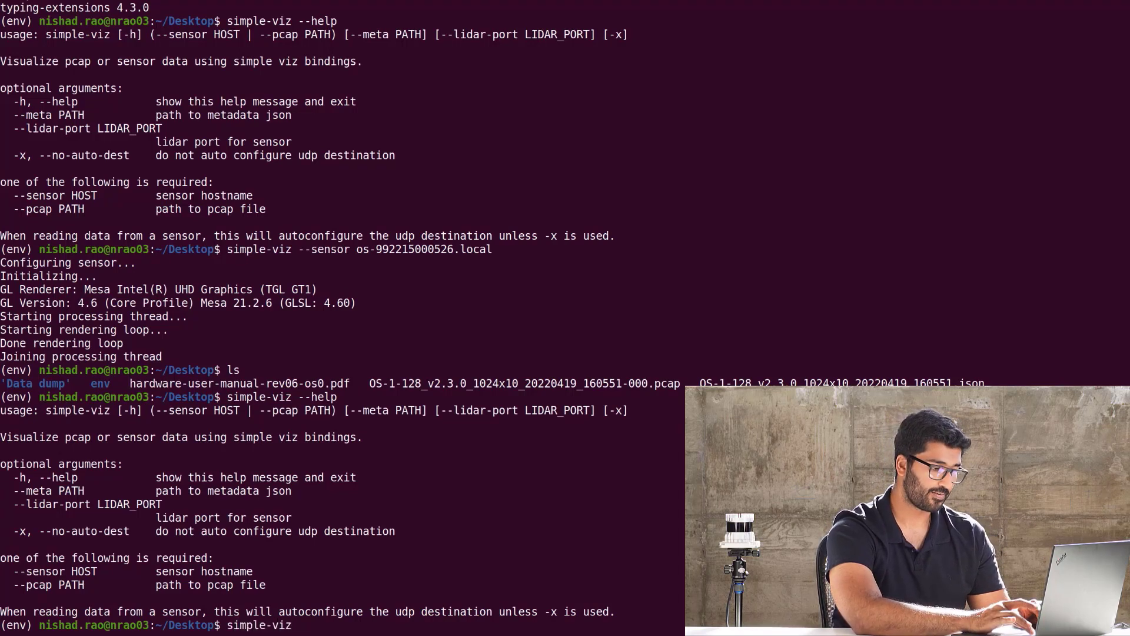
{"action": "type", "text": "--pcap OS"}
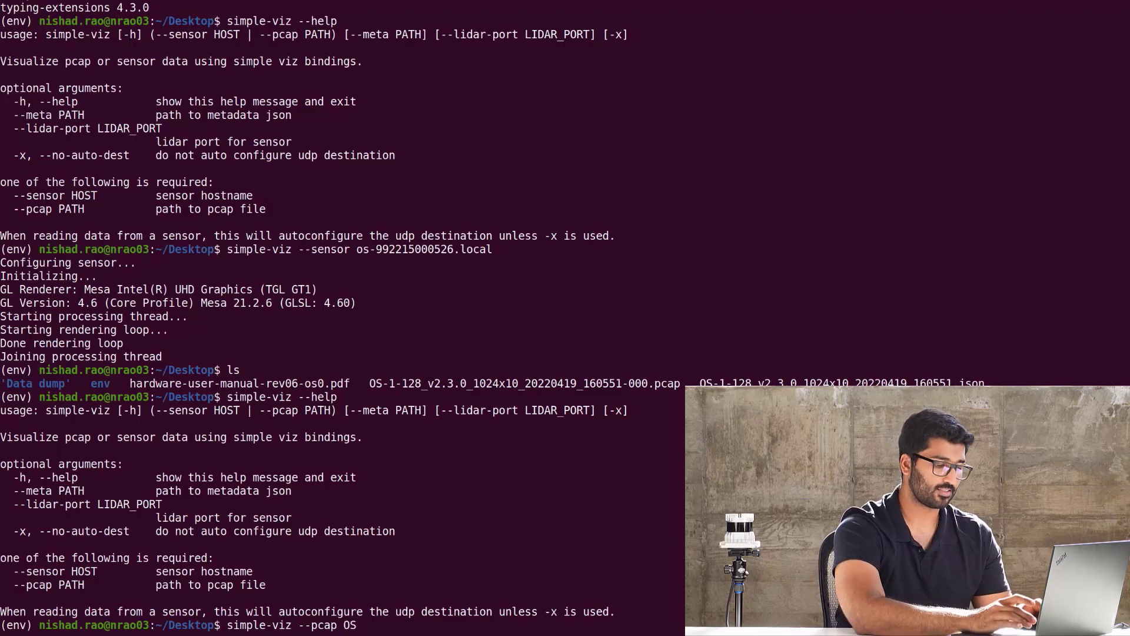
{"action": "type", "text": "-"}
{"action": "key", "text": "Tab"}
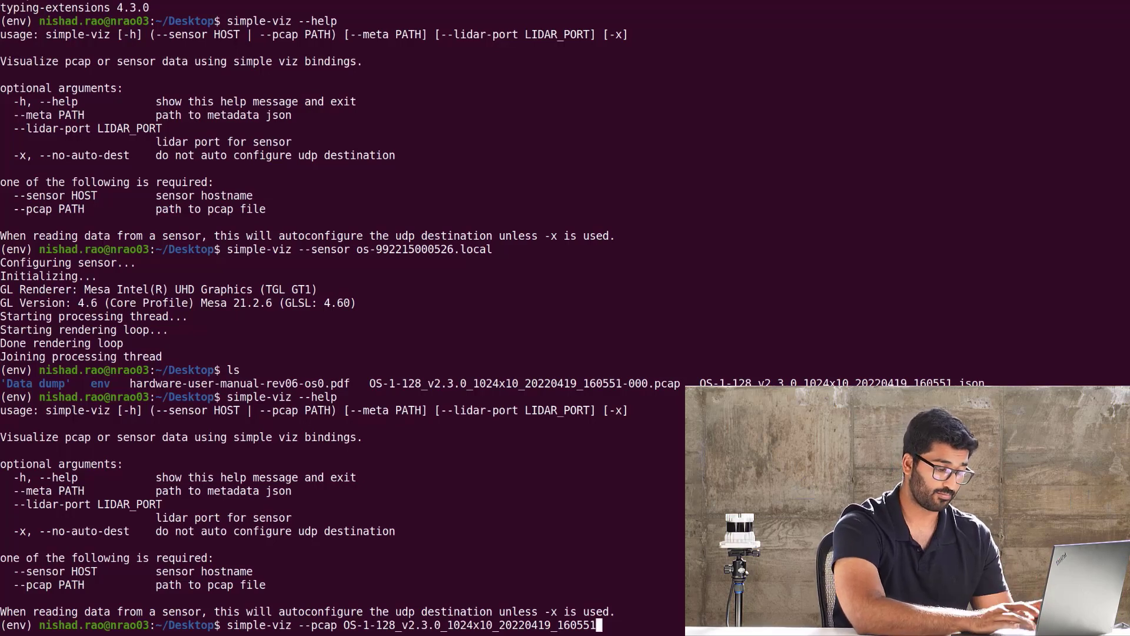
{"action": "type", "text": "-"}
{"action": "key", "text": "Tab"}
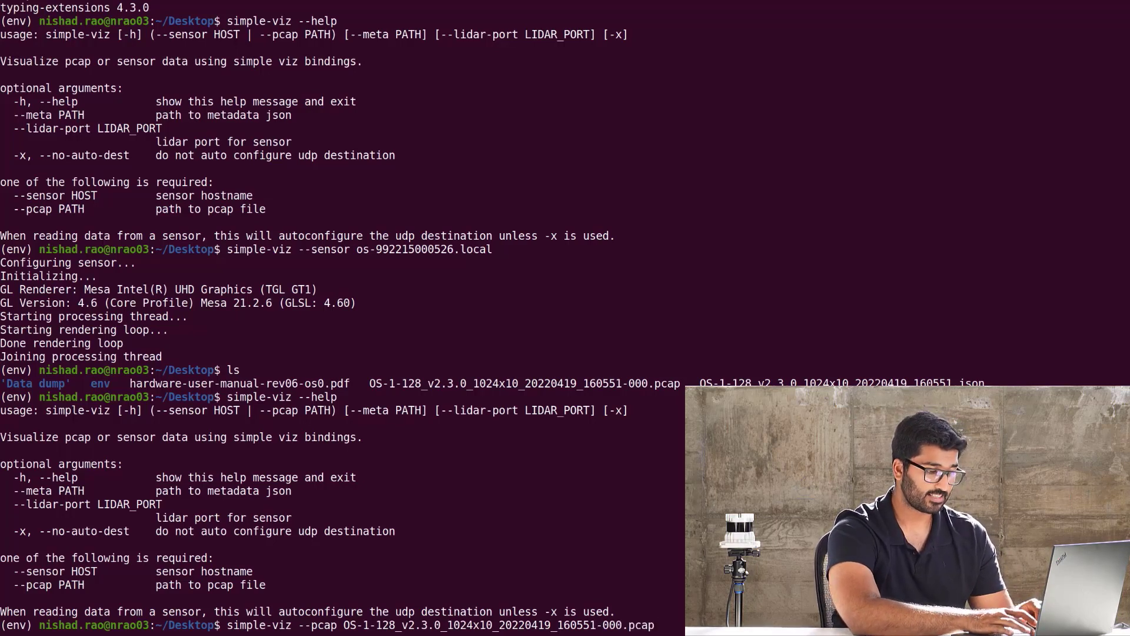
{"action": "type", "text": "--M"}
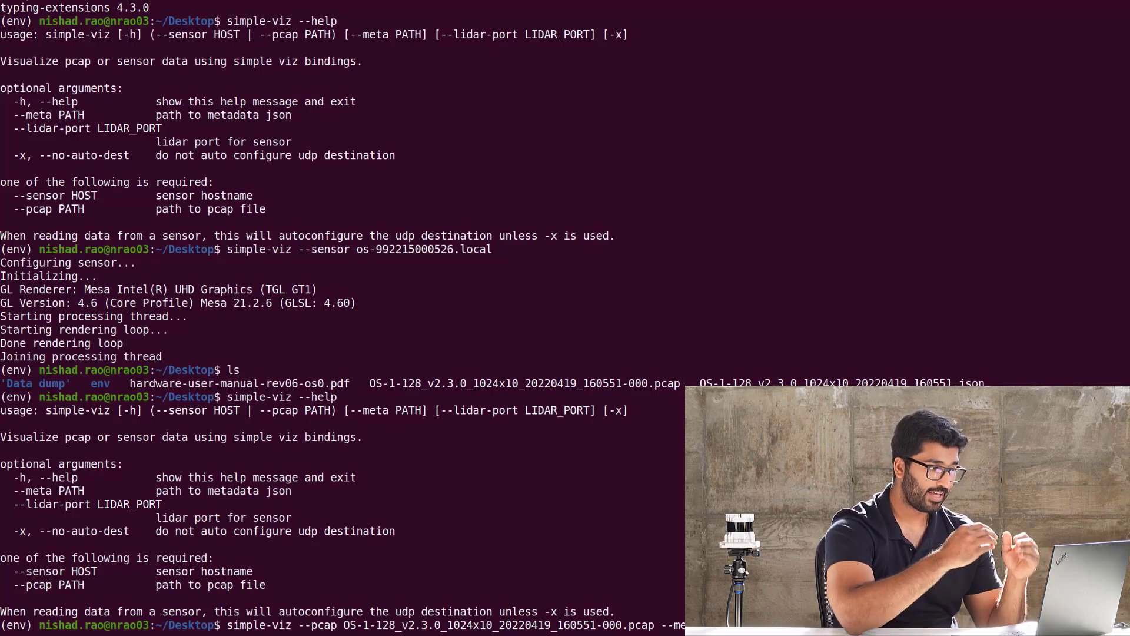
{"action": "key", "text": "Return"}
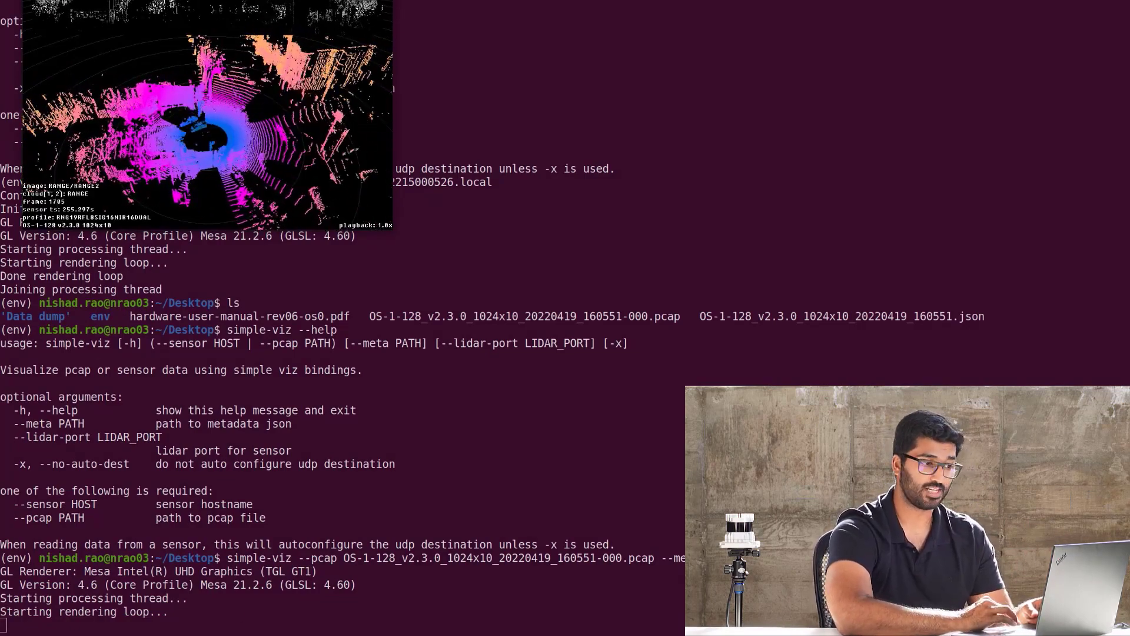
- Maximize the viewer, zoom in, and tilt the playing point cloud to a low oblique angle
{"action": "key", "text": "super+Up"}
{"action": "scroll", "coordinate": [585, 302], "scroll_direction": "up", "scroll_amount": 5}
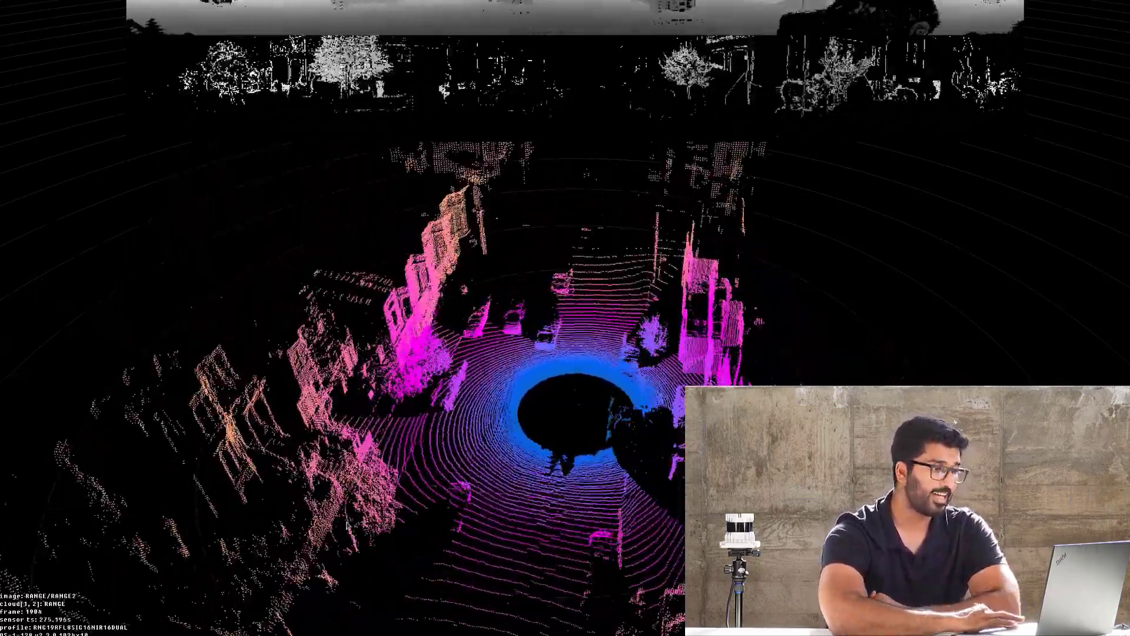
{"action": "mouse_move", "coordinate": [347, 526]}
{"action": "left_mouse_down"}
{"action": "mouse_move", "coordinate": [582, 501]}
{"action": "mouse_move", "coordinate": [434, 489]}
{"action": "mouse_move", "coordinate": [351, 499]}
{"action": "mouse_move", "coordinate": [349, 509]}
{"action": "left_mouse_up"}
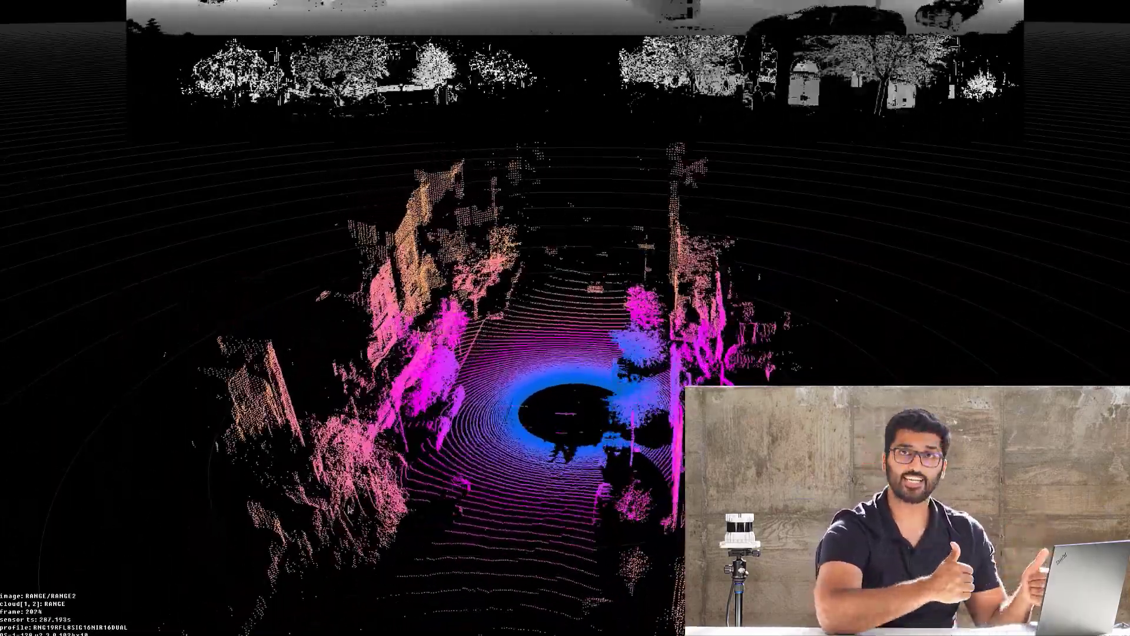